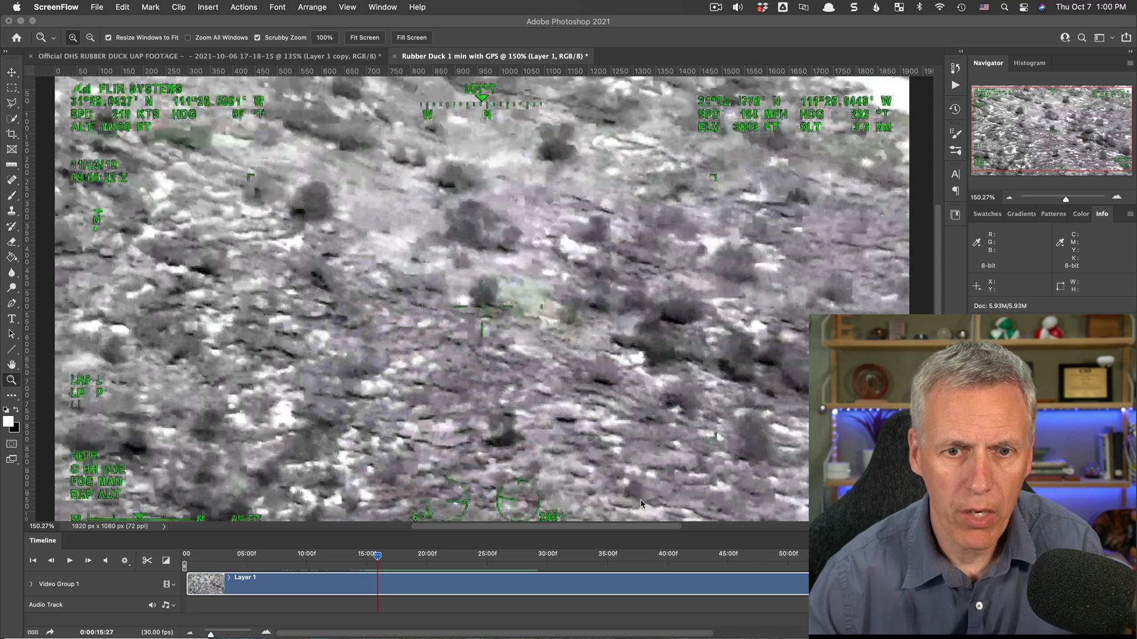
Step: Play the Rubber Duck clip on to 0:00:19:16 and enlarge the white object beside the dark ravine
{"action": "left_click", "coordinate": [365, 566]}
{"action": "key", "text": "space"}
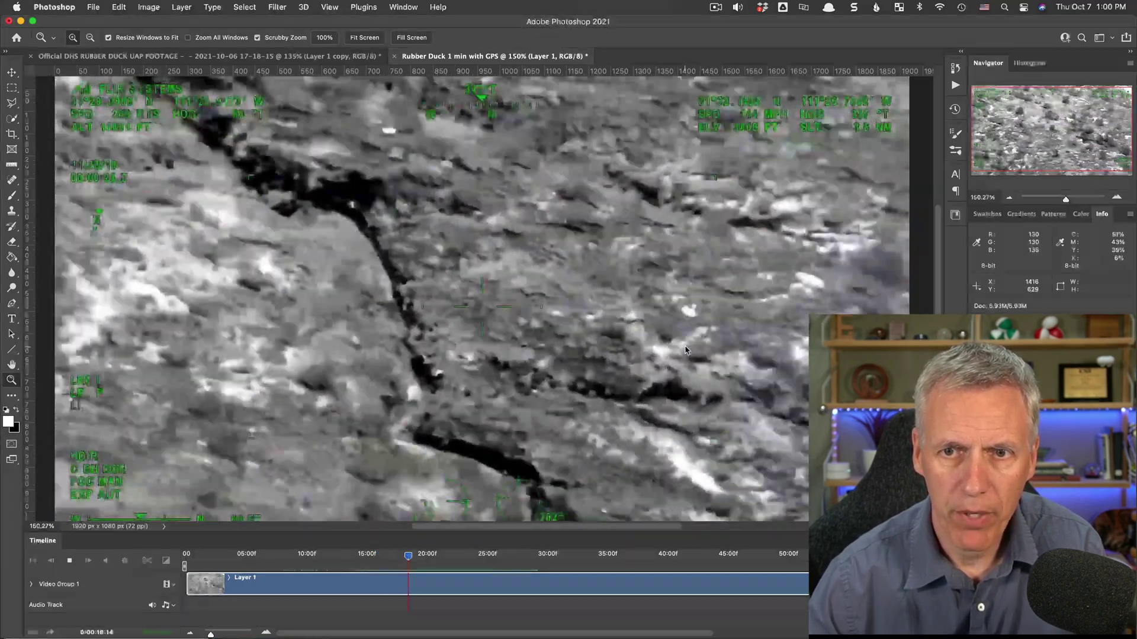
{"action": "key", "text": "space"}
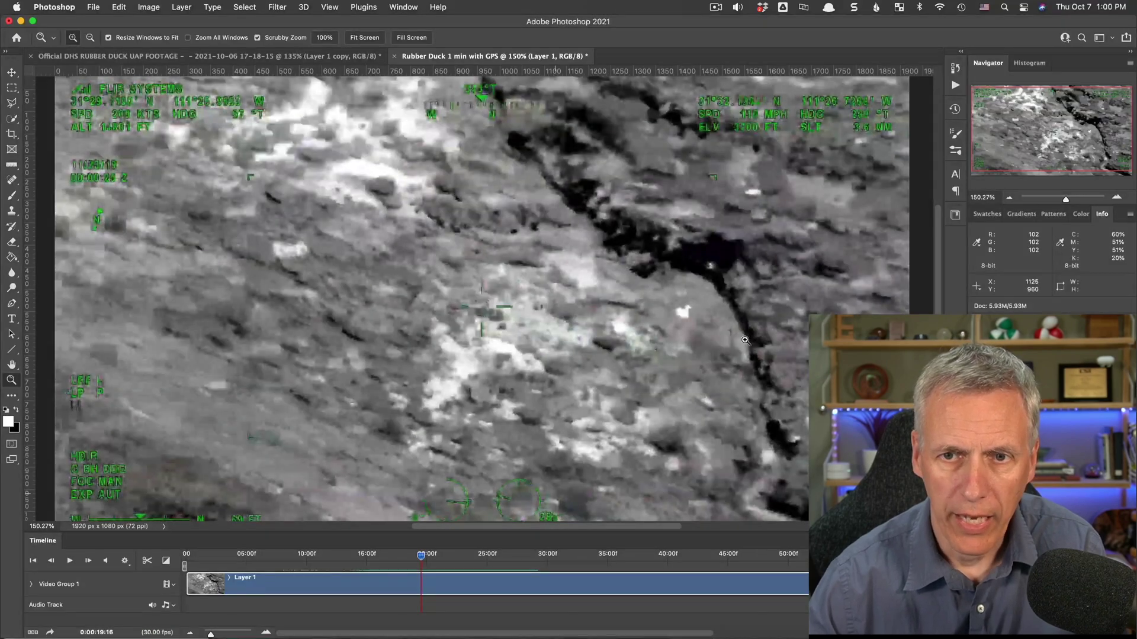
{"action": "left_click_drag", "start_coordinate": [699, 319], "coordinate": [627, 286]}
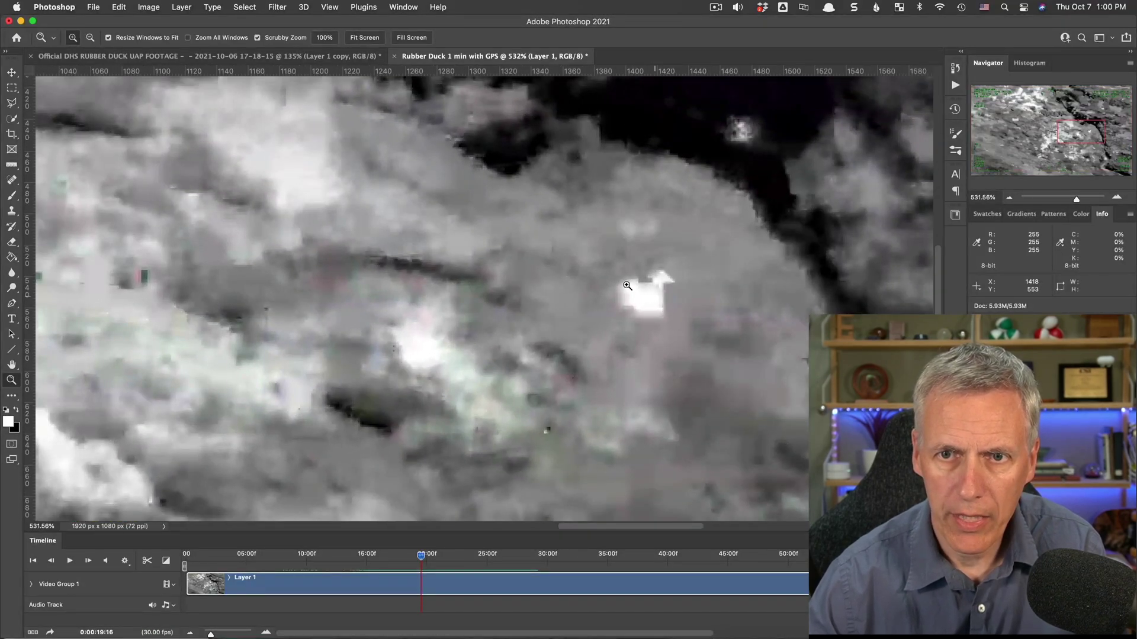
Step: Advance the clip in short bursts to 0:00:23:10, examining the white object up close and within the whole frame
{"action": "key", "text": "space"}
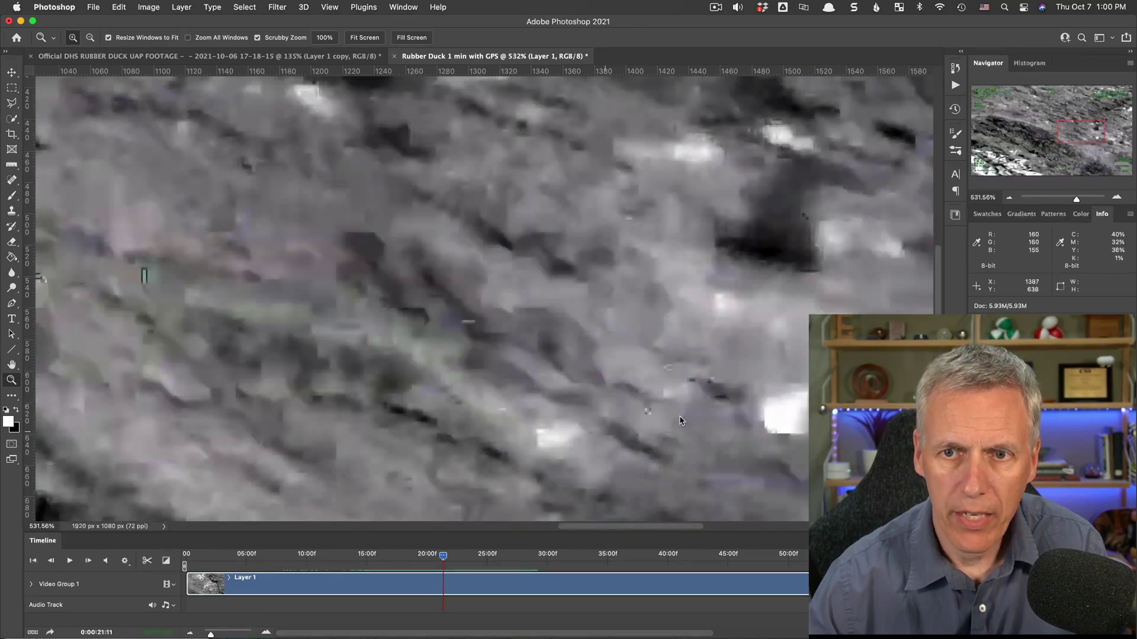
{"action": "left_click_drag", "start_coordinate": [680, 413], "coordinate": [728, 334]}
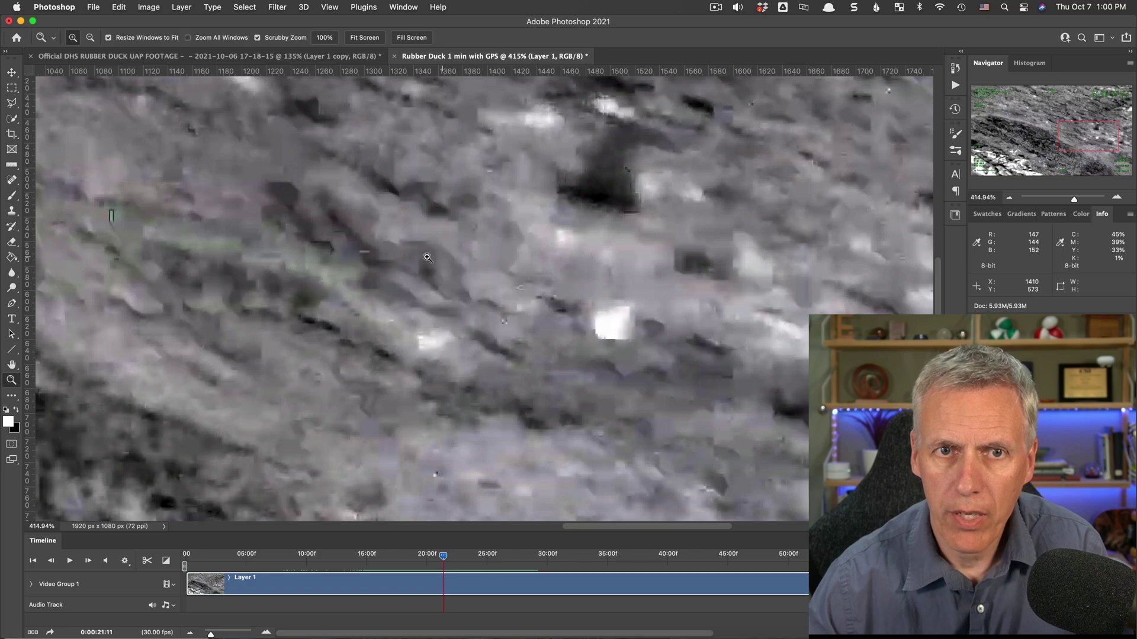
{"action": "key", "text": "space"}
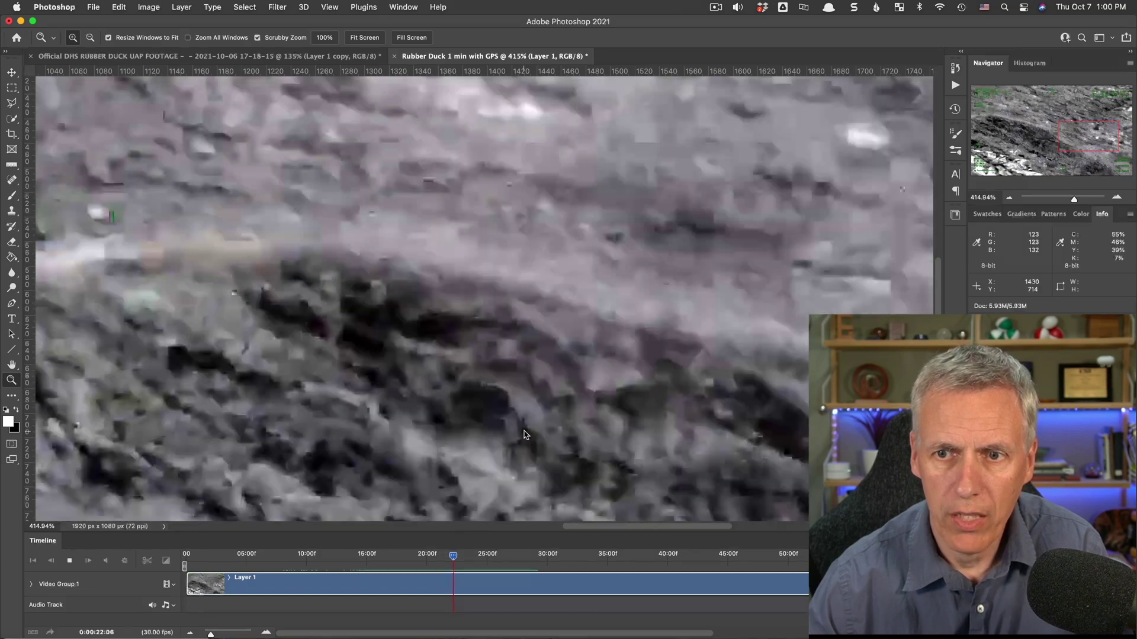
{"action": "key", "text": "space"}
{"action": "scroll", "coordinate": [536, 368], "scroll_direction": "down", "scroll_amount": 6}
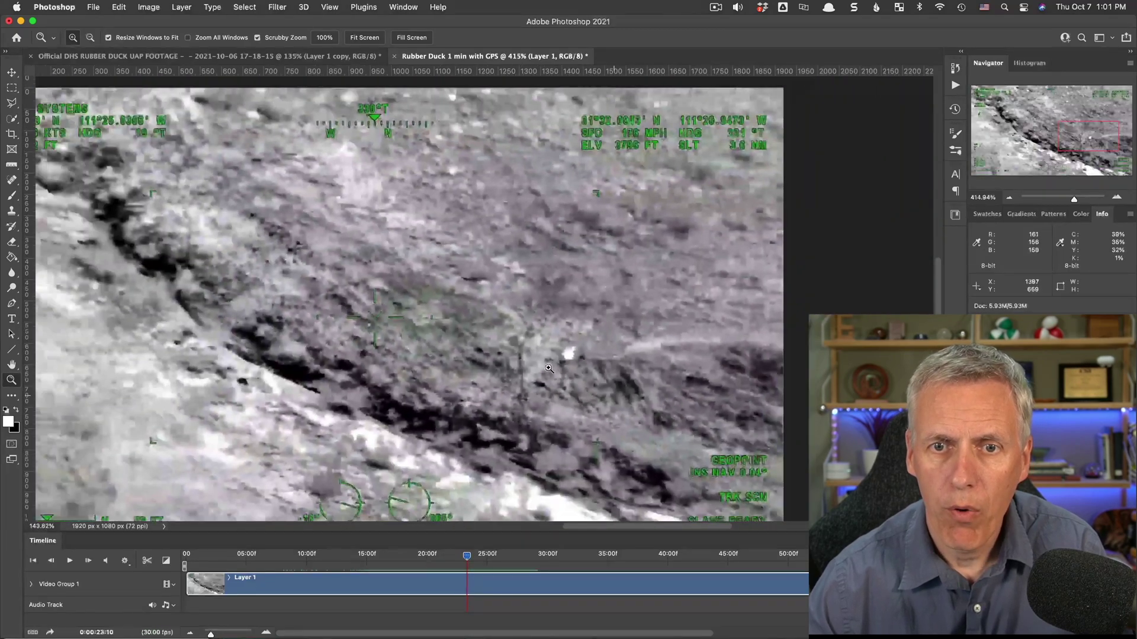
{"action": "scroll", "coordinate": [536, 367], "scroll_direction": "up", "scroll_amount": 3}
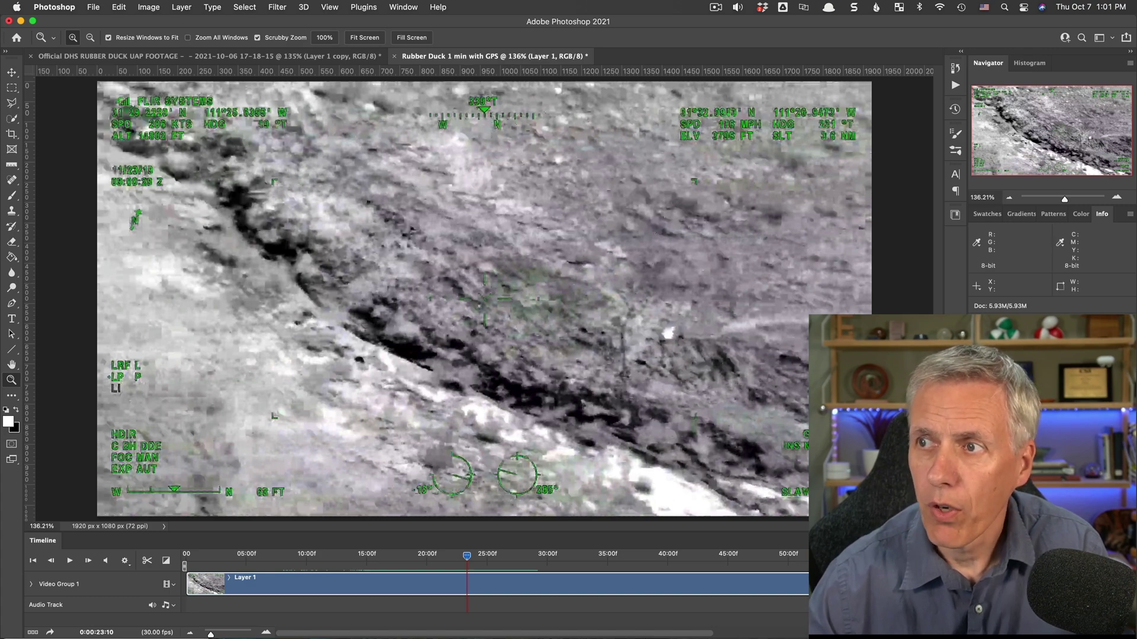
Step: Switch to QuickTime Player and move the DHS footage to 02:32 to view the aircraft close-up
{"action": "key", "text": "super+Tab"}
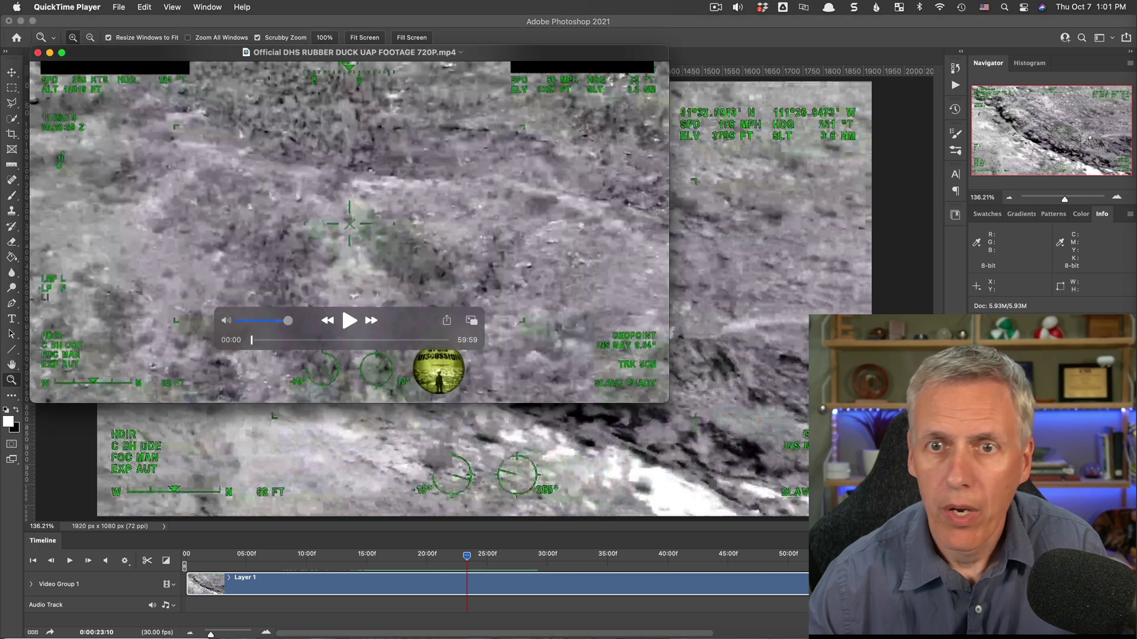
{"action": "left_click_drag", "start_coordinate": [249, 346], "coordinate": [261, 344]}
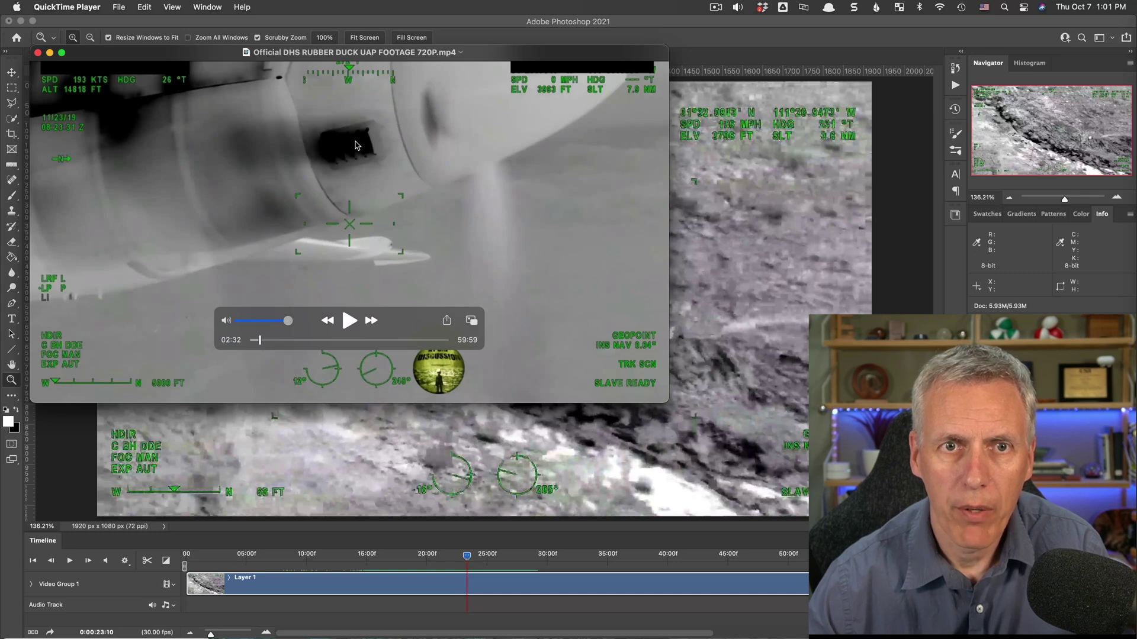
{"action": "left_click_drag", "start_coordinate": [460, 73], "coordinate": [506, 97]}
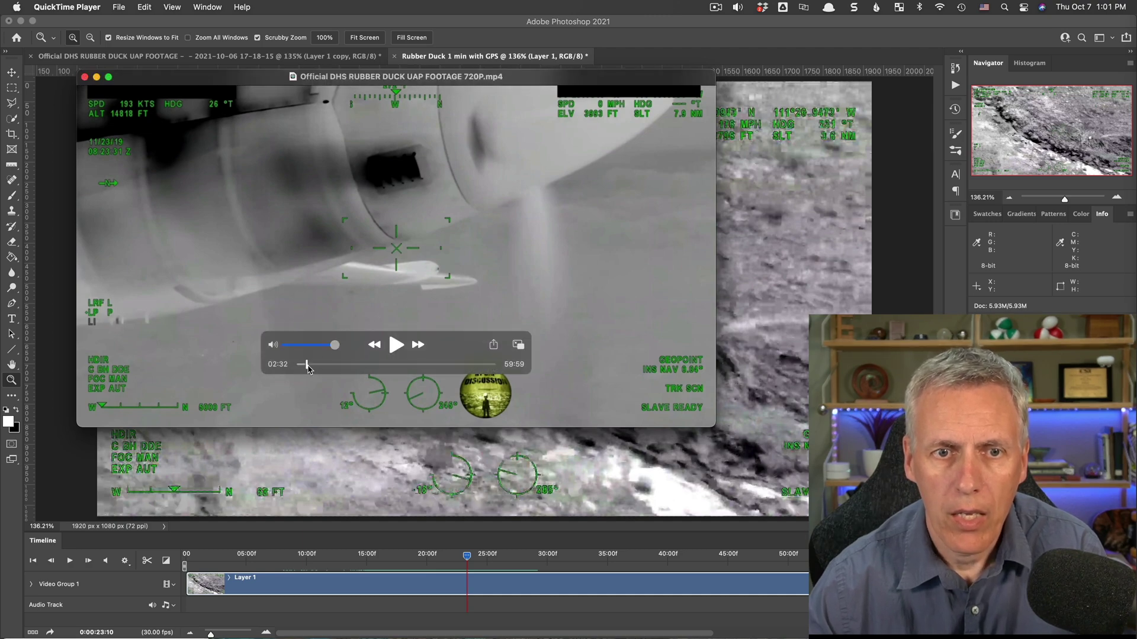
Step: Advance the DHS footage to 17:39 and shift the playback controls and video window clear of the picture
{"action": "left_click_drag", "start_coordinate": [304, 365], "coordinate": [355, 370]}
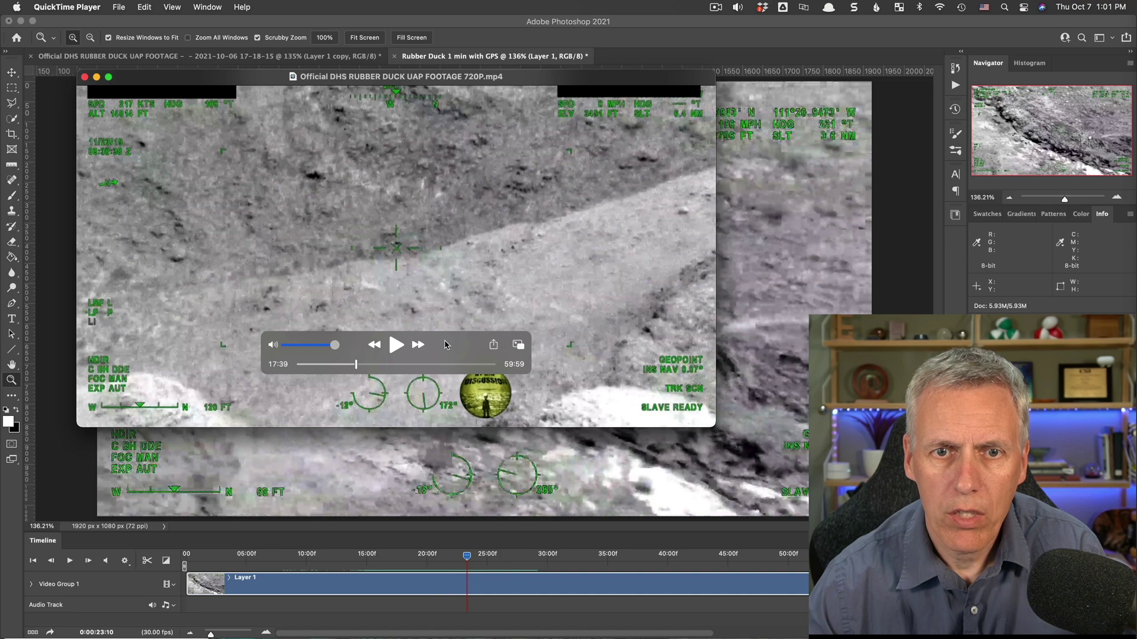
{"action": "left_click_drag", "start_coordinate": [445, 345], "coordinate": [457, 267]}
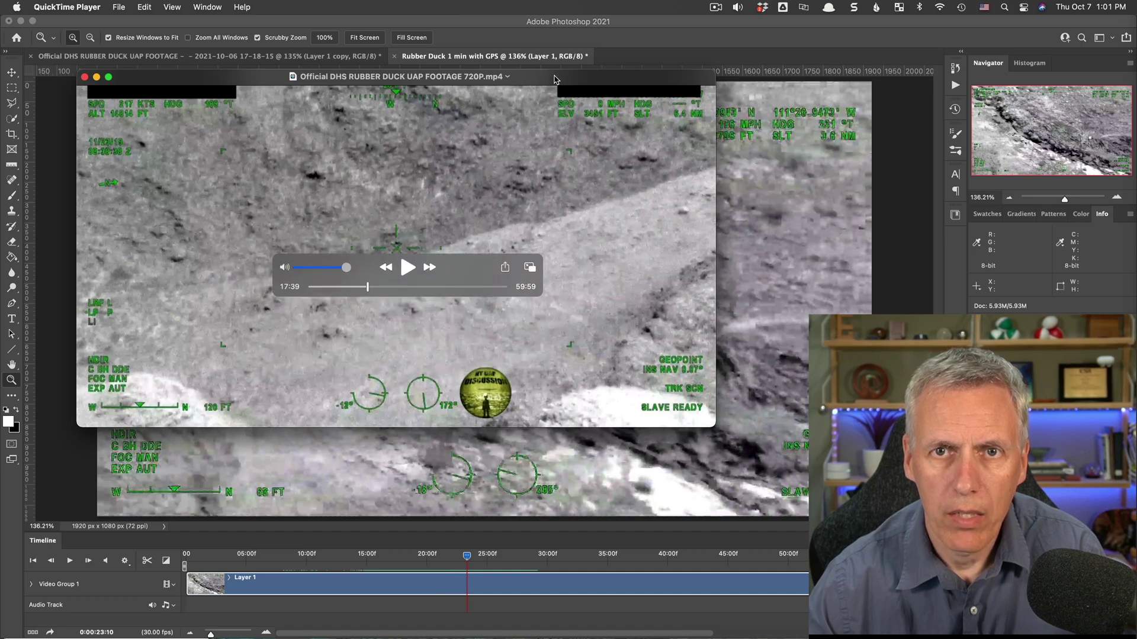
{"action": "left_click_drag", "start_coordinate": [548, 82], "coordinate": [529, 105]}
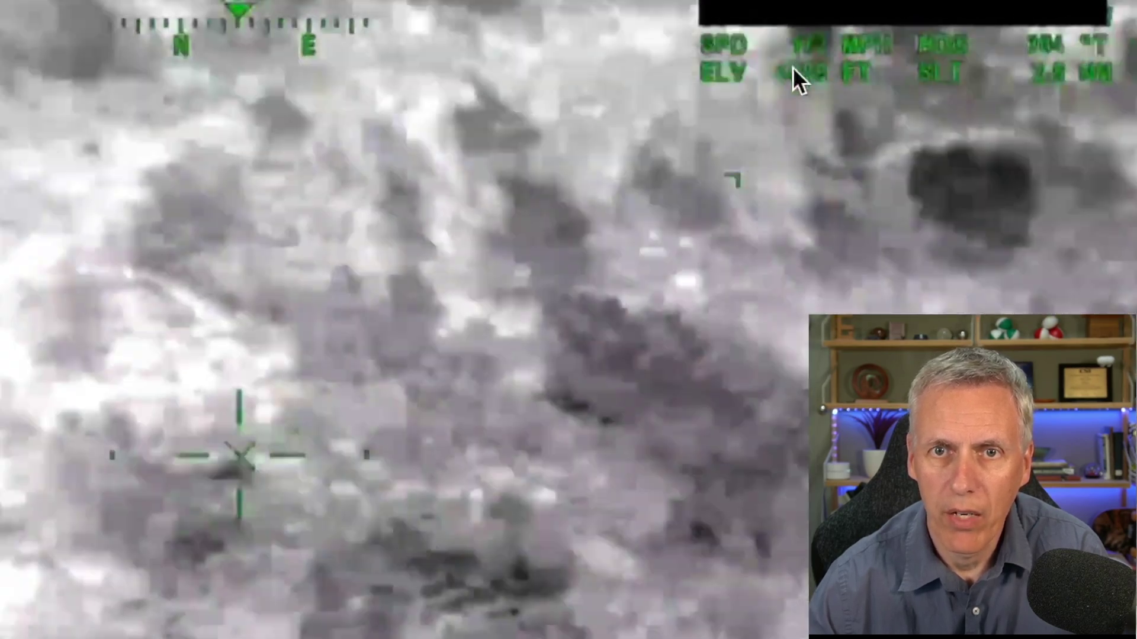
Step: Pause the DHS footage at 23:30 to check its blacked-out coordinates, and close the video window
{"action": "key", "text": "Escape"}
{"action": "left_click", "coordinate": [388, 356]}
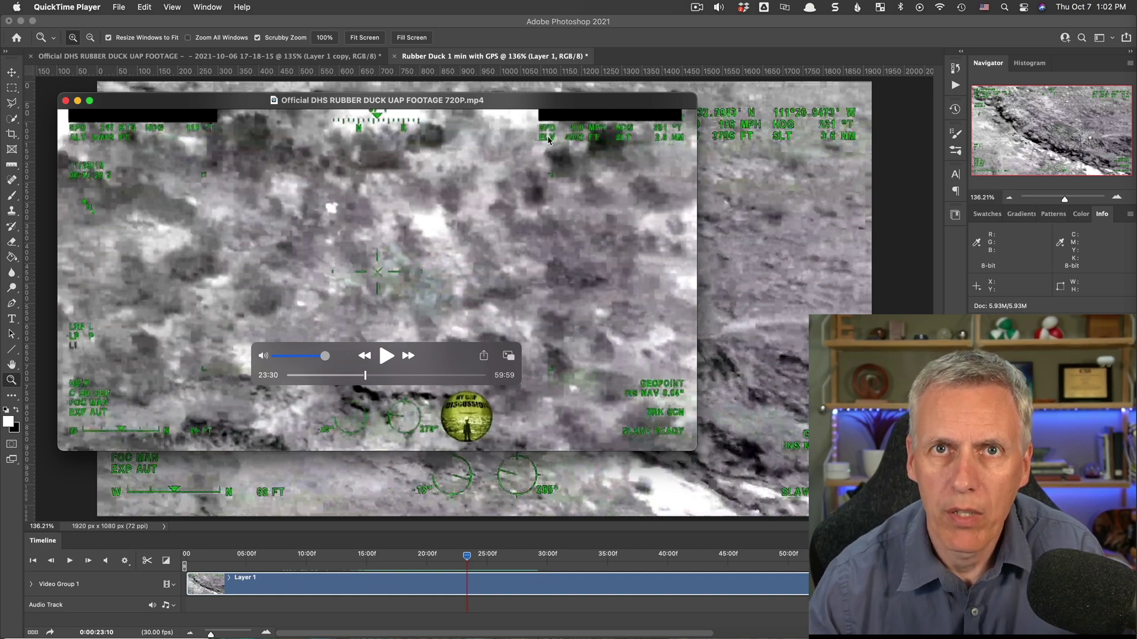
{"action": "left_click_drag", "start_coordinate": [137, 109], "coordinate": [171, 126]}
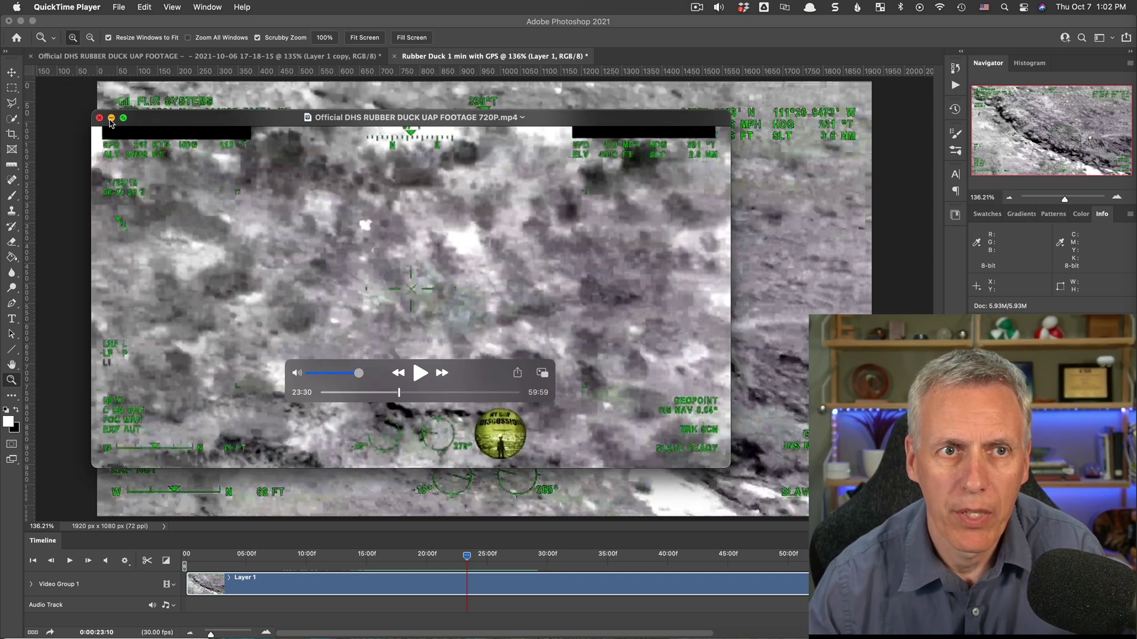
{"action": "left_click", "coordinate": [100, 118]}
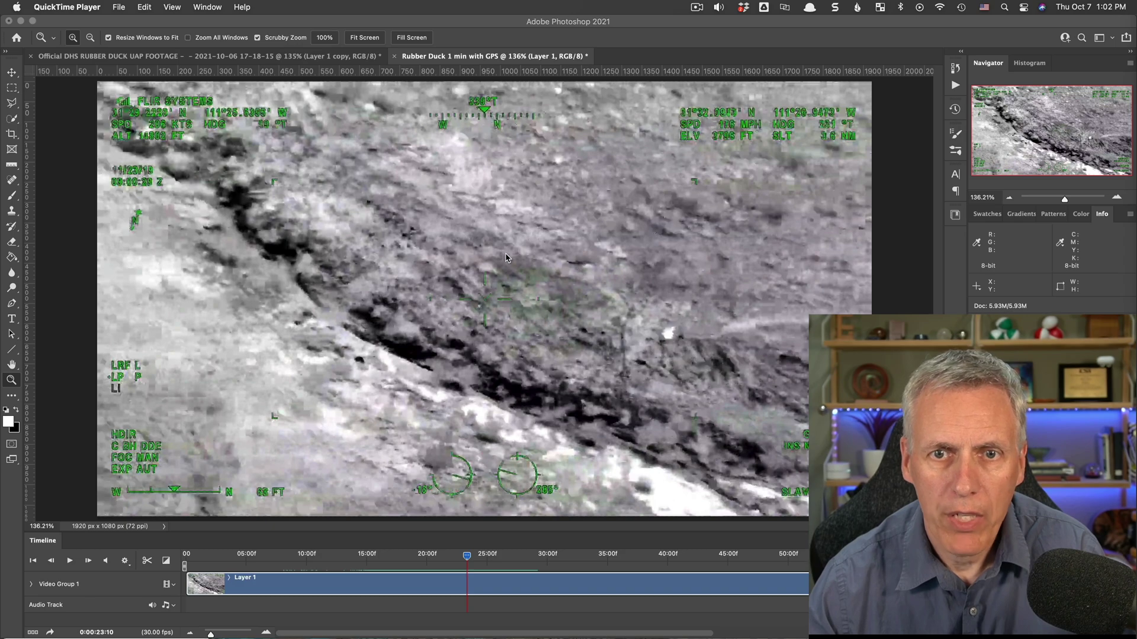
Step: Move the Rubber Duck clip back to 0:00:18:27 and enlarge the aircraft's coordinate, speed and altitude readout
{"action": "left_click", "coordinate": [466, 557]}
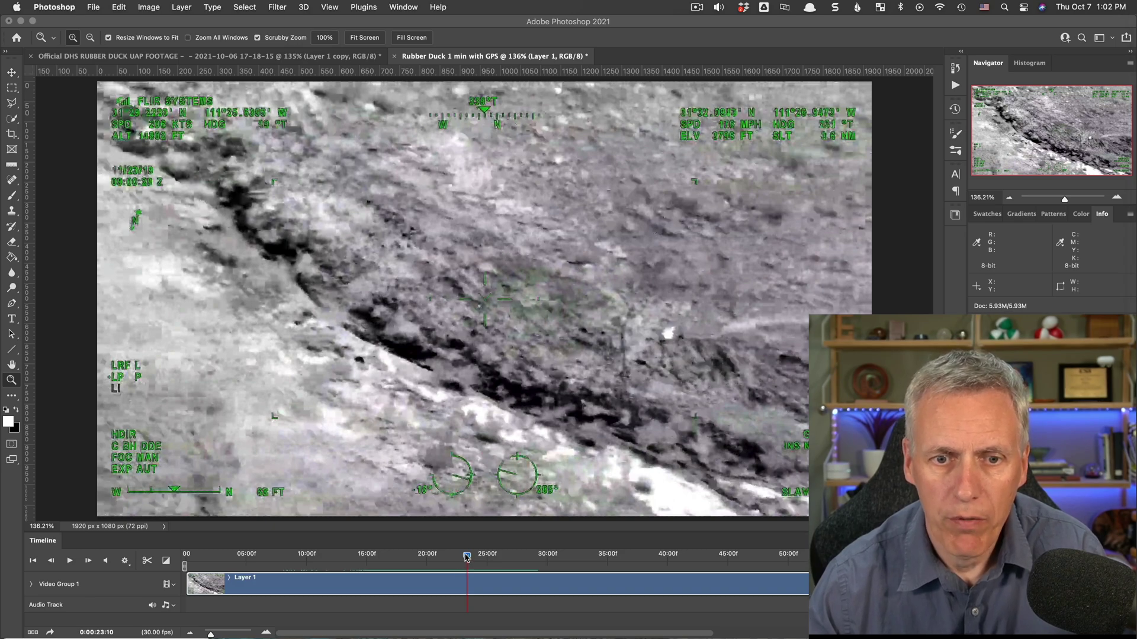
{"action": "left_click_drag", "start_coordinate": [467, 558], "coordinate": [413, 557]}
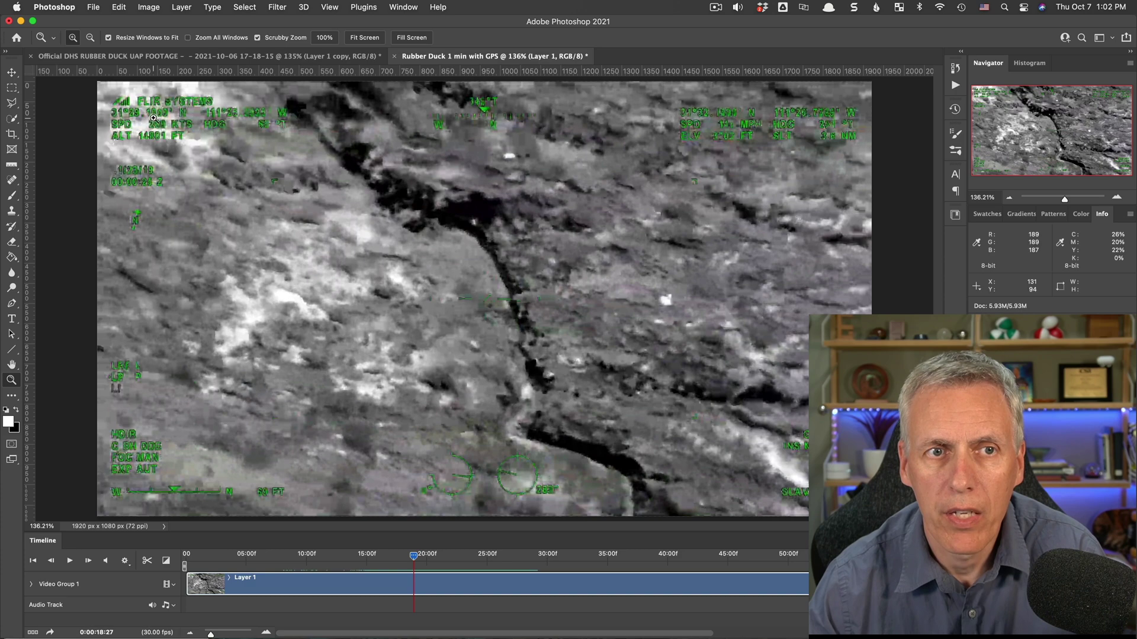
{"action": "left_click_drag", "start_coordinate": [152, 118], "coordinate": [392, 330]}
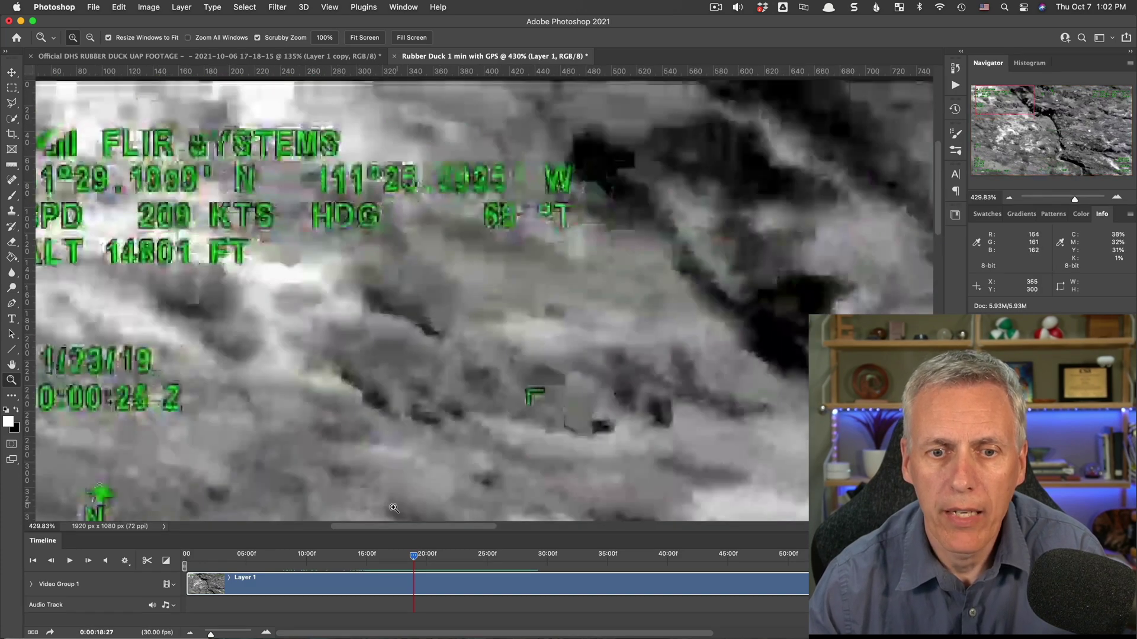
{"action": "key", "text": "space"}
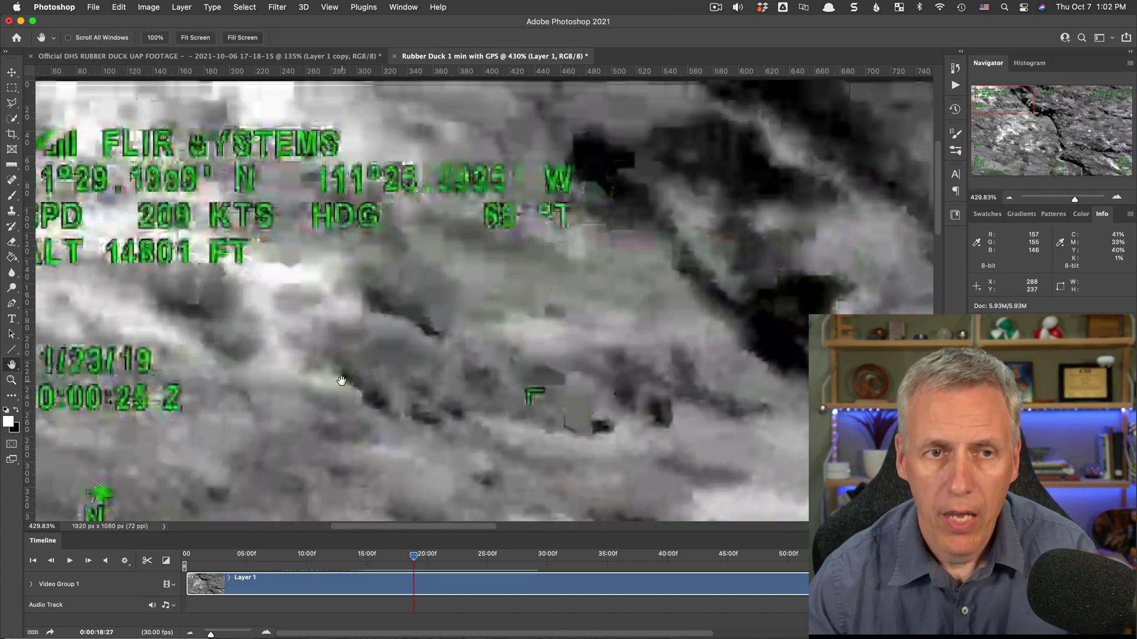
{"action": "left_click_drag", "start_coordinate": [343, 379], "coordinate": [407, 378]}
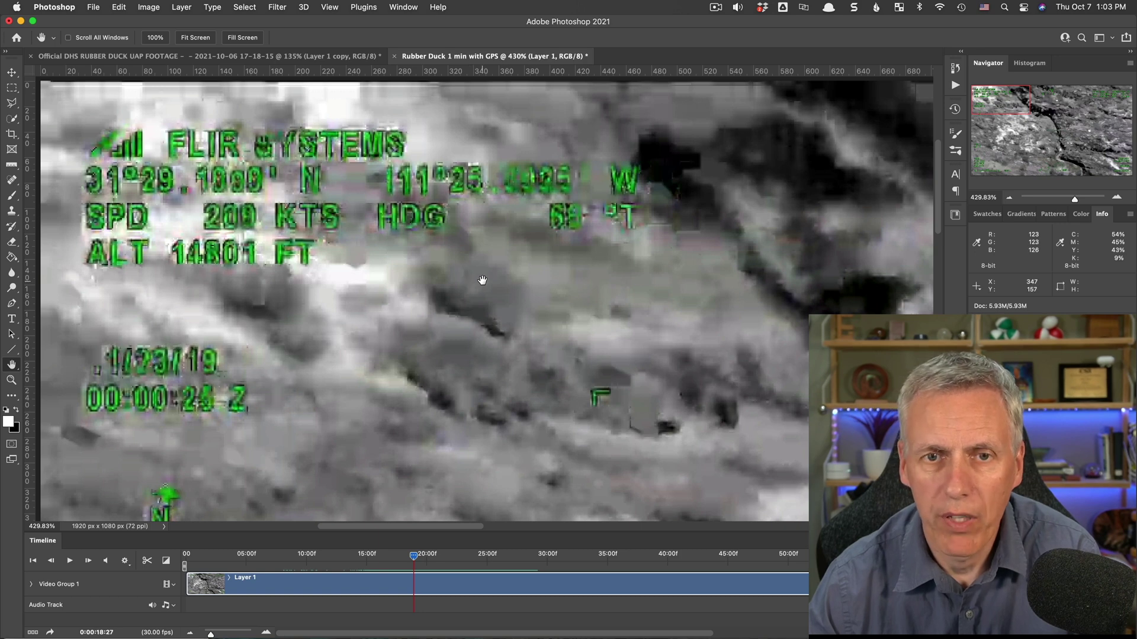
{"action": "scroll", "coordinate": [482, 280], "scroll_direction": "down", "scroll_amount": 2}
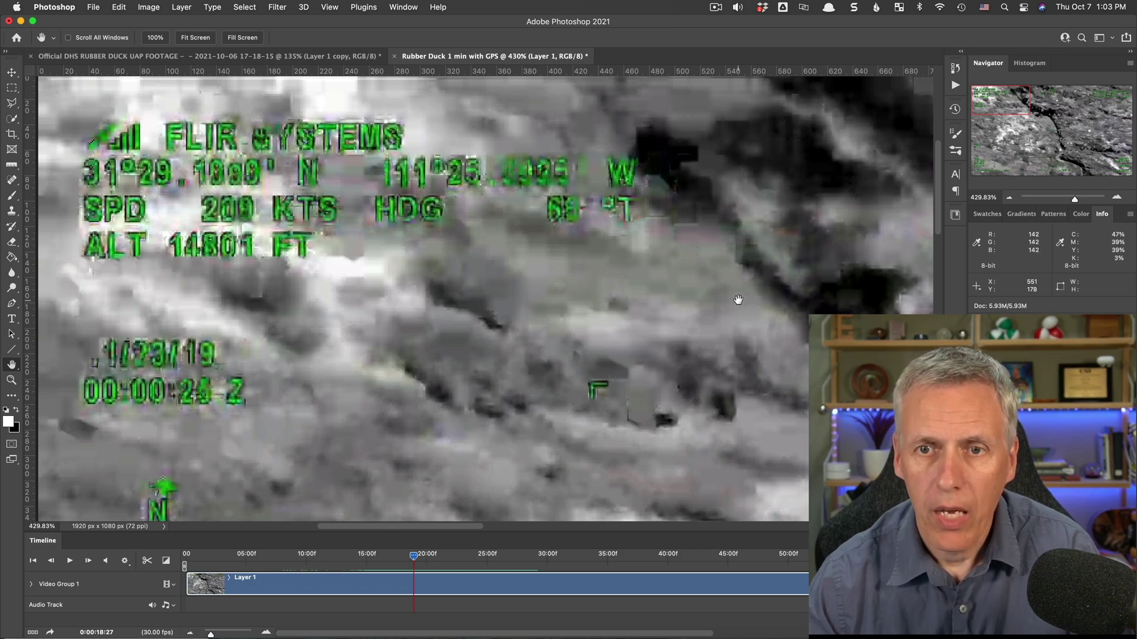
Step: Move the clip forward to 0:00:19:20 and examine the aircraft's coordinate readout up close
{"action": "key", "text": "z"}
{"action": "left_click_drag", "start_coordinate": [738, 300], "coordinate": [666, 299]}
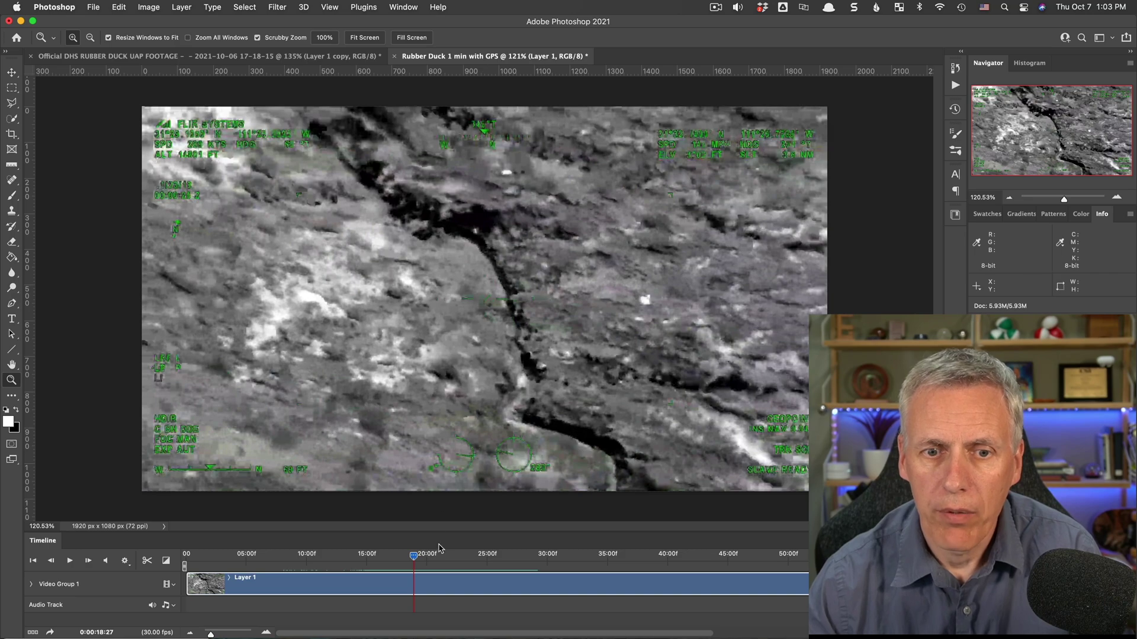
{"action": "mouse_move", "coordinate": [420, 561]}
{"action": "left_mouse_down"}
{"action": "mouse_move", "coordinate": [388, 560]}
{"action": "mouse_move", "coordinate": [423, 560]}
{"action": "left_mouse_up"}
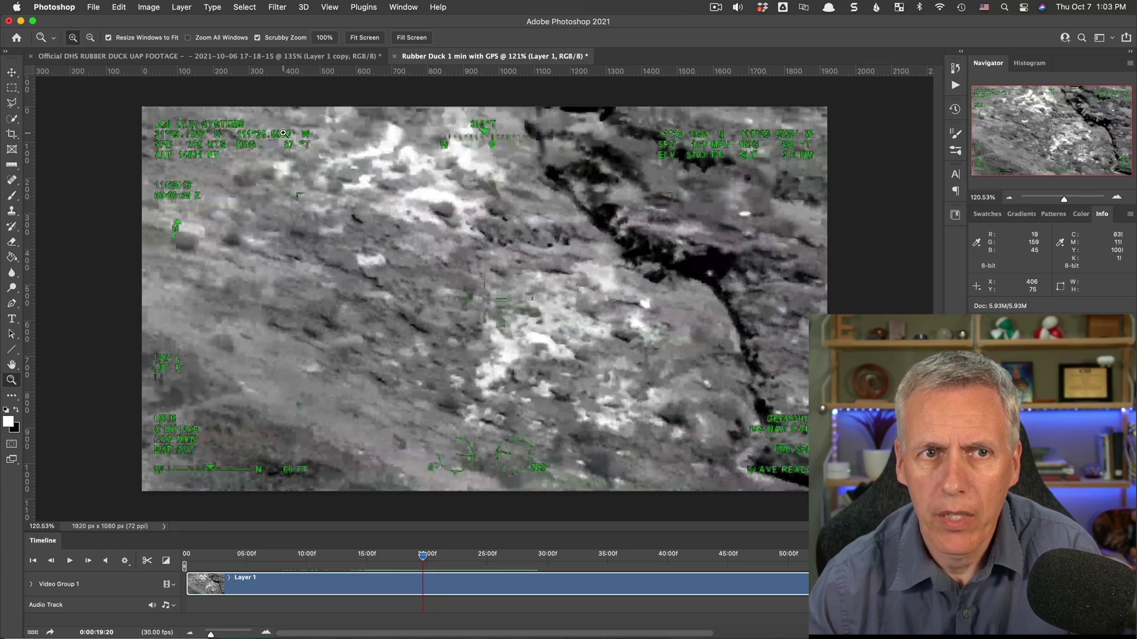
{"action": "left_click_drag", "start_coordinate": [228, 134], "coordinate": [267, 133]}
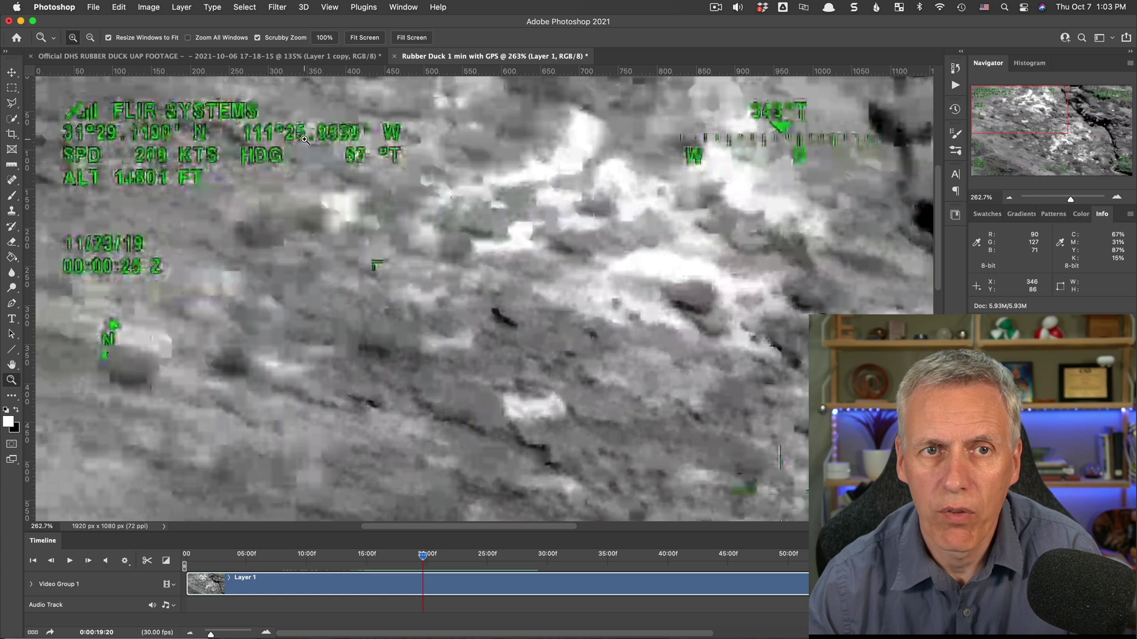
Step: Enlarge the target's coordinate readout and move the clip back to 0:00:18:11 to compare its values
{"action": "left_click_drag", "start_coordinate": [536, 334], "coordinate": [500, 341]}
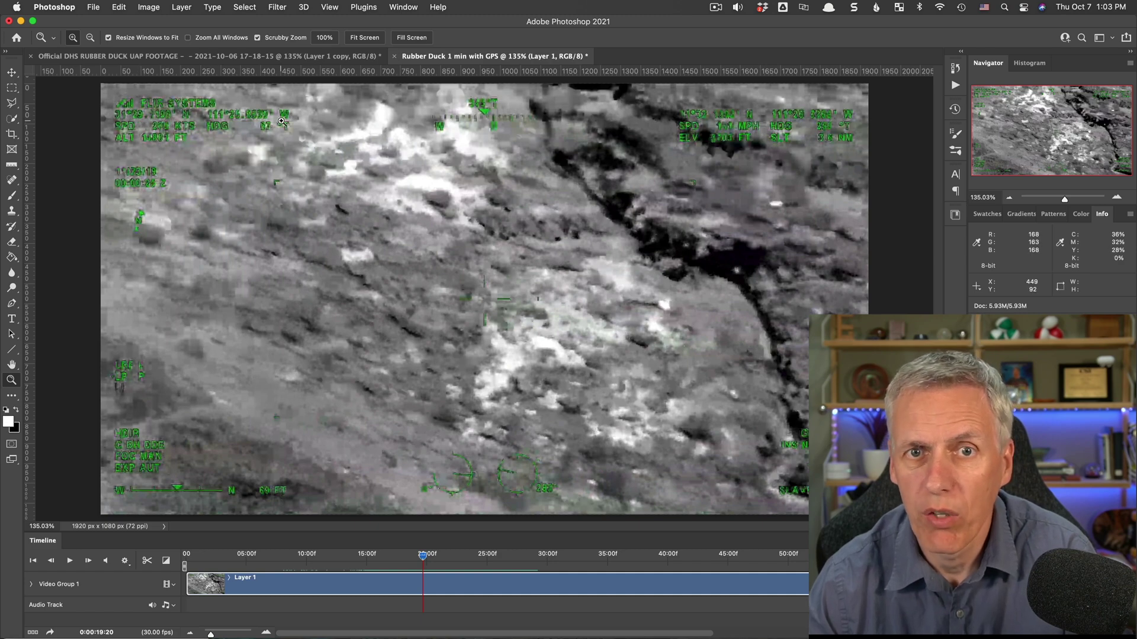
{"action": "left_click_drag", "start_coordinate": [740, 242], "coordinate": [774, 245]}
{"action": "scroll", "coordinate": [774, 245], "scroll_direction": "up", "scroll_amount": 3}
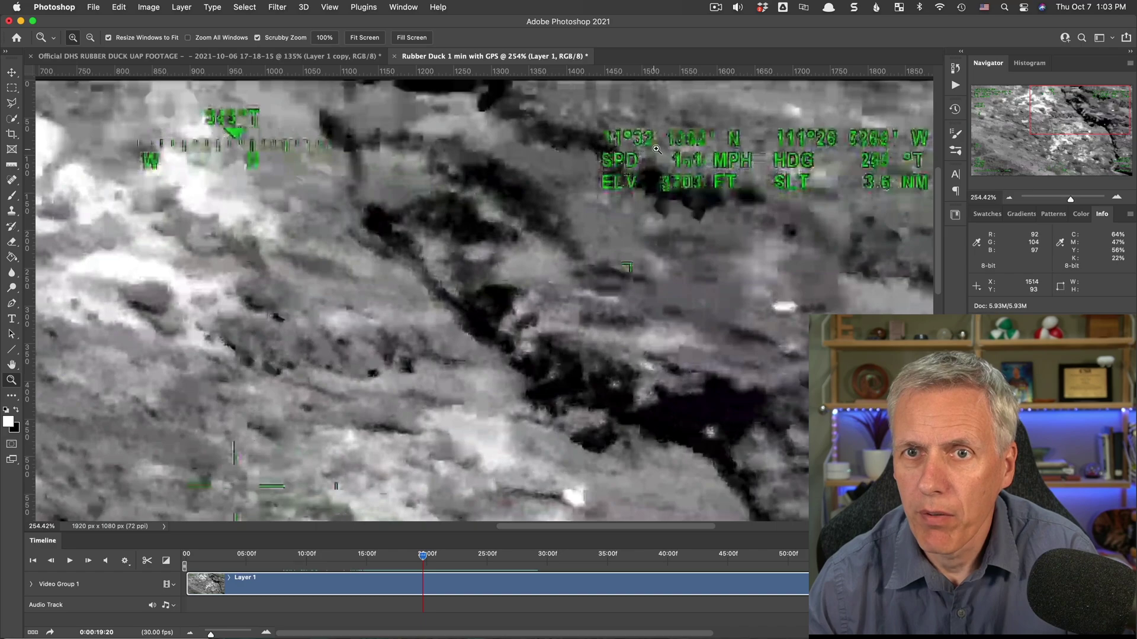
{"action": "left_click_drag", "start_coordinate": [429, 558], "coordinate": [422, 559]}
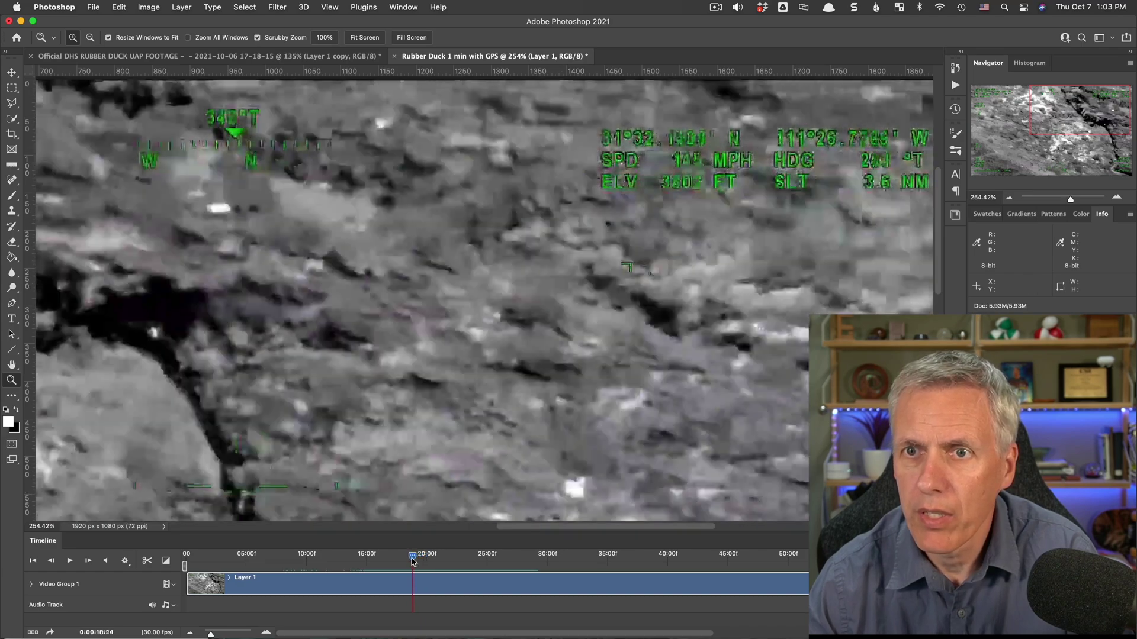
{"action": "left_click_drag", "start_coordinate": [412, 561], "coordinate": [406, 561]}
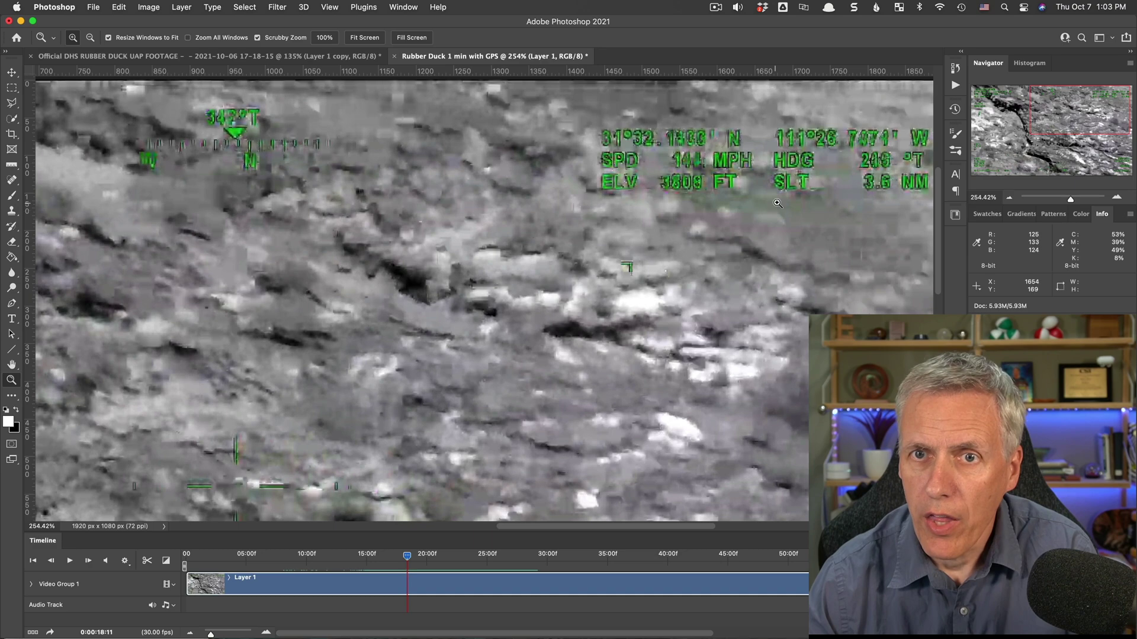
Step: Compare the aircraft's readout with the target's readout in the 0:00:18:11 frame
{"action": "left_click", "coordinate": [489, 315], "text": "alt"}
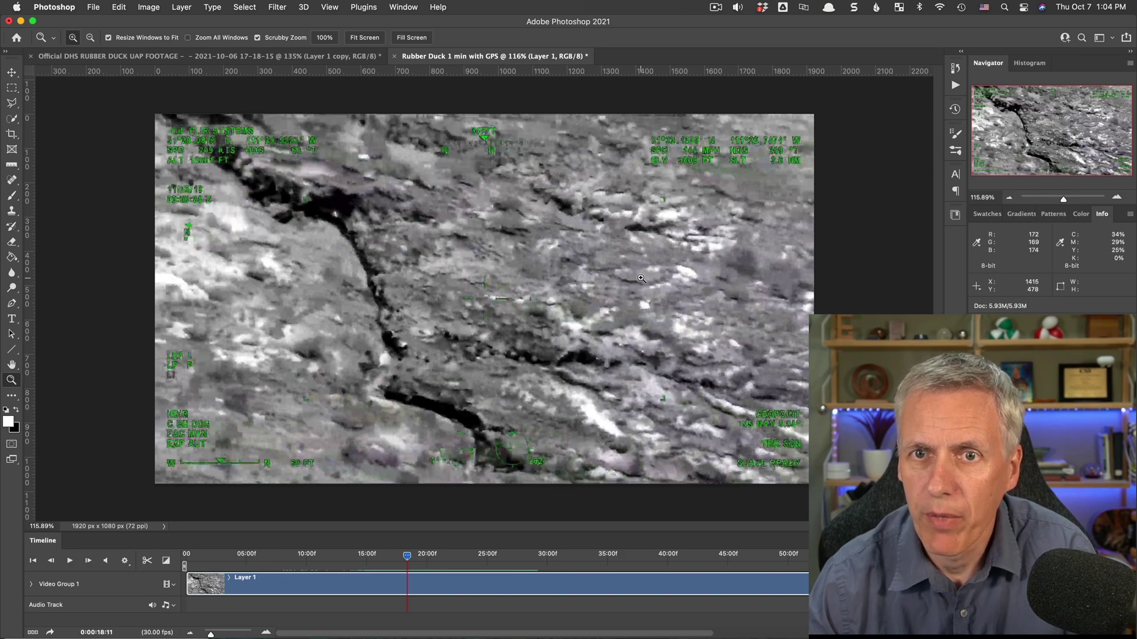
{"action": "left_click", "coordinate": [685, 161]}
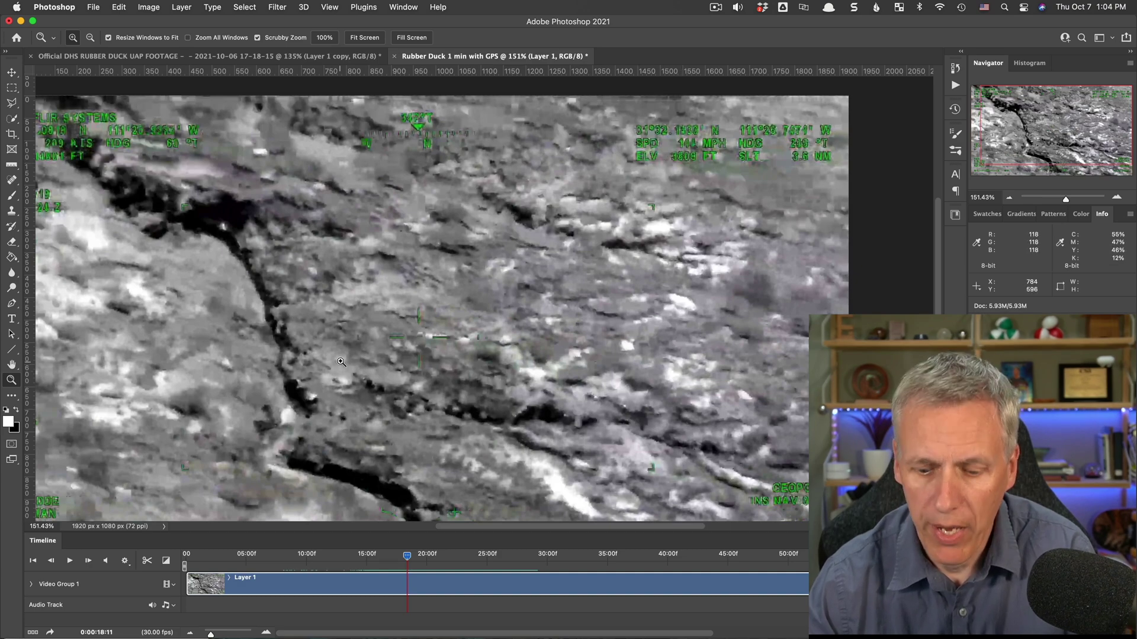
{"action": "key", "text": "h"}
{"action": "left_click_drag", "start_coordinate": [43, 170], "coordinate": [215, 218]}
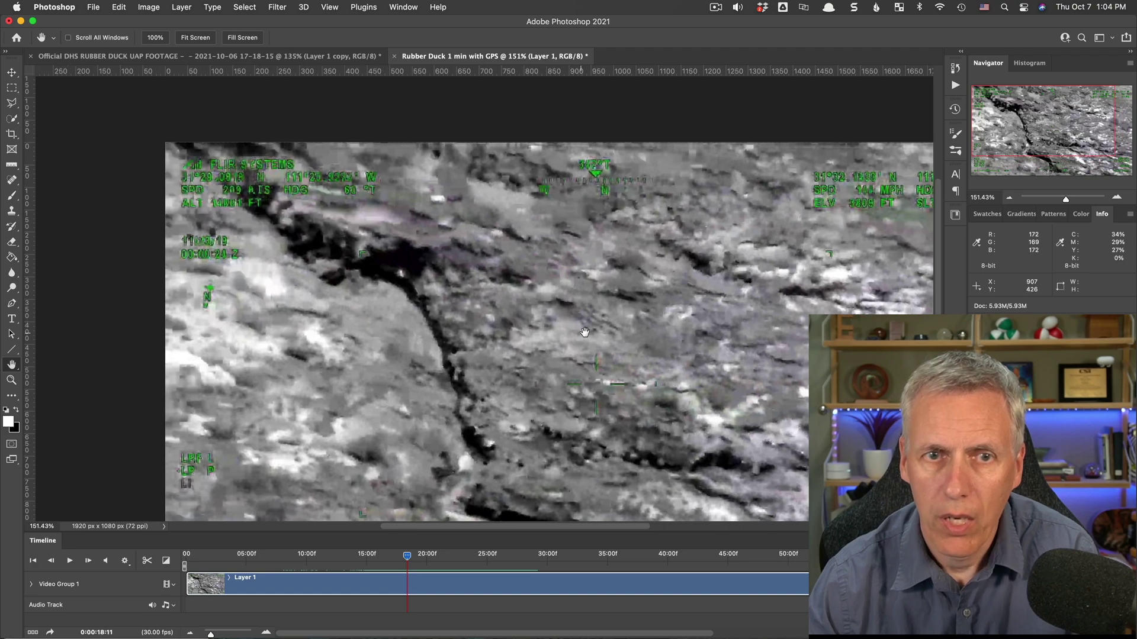
{"action": "left_click_drag", "start_coordinate": [815, 234], "coordinate": [639, 219]}
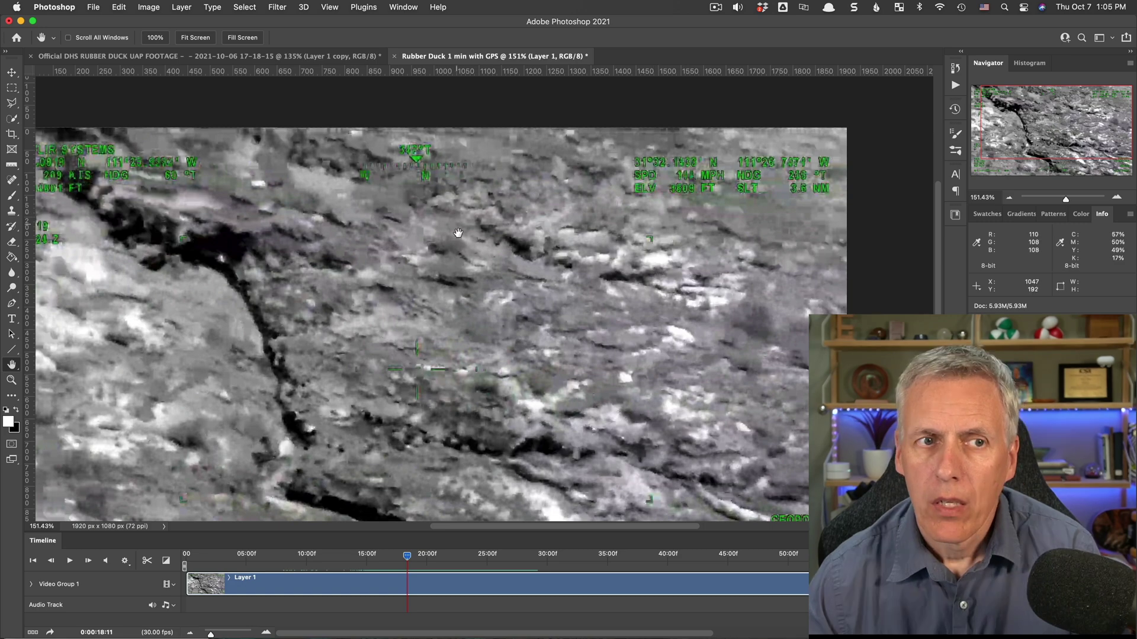
{"action": "left_click_drag", "start_coordinate": [504, 289], "coordinate": [562, 263]}
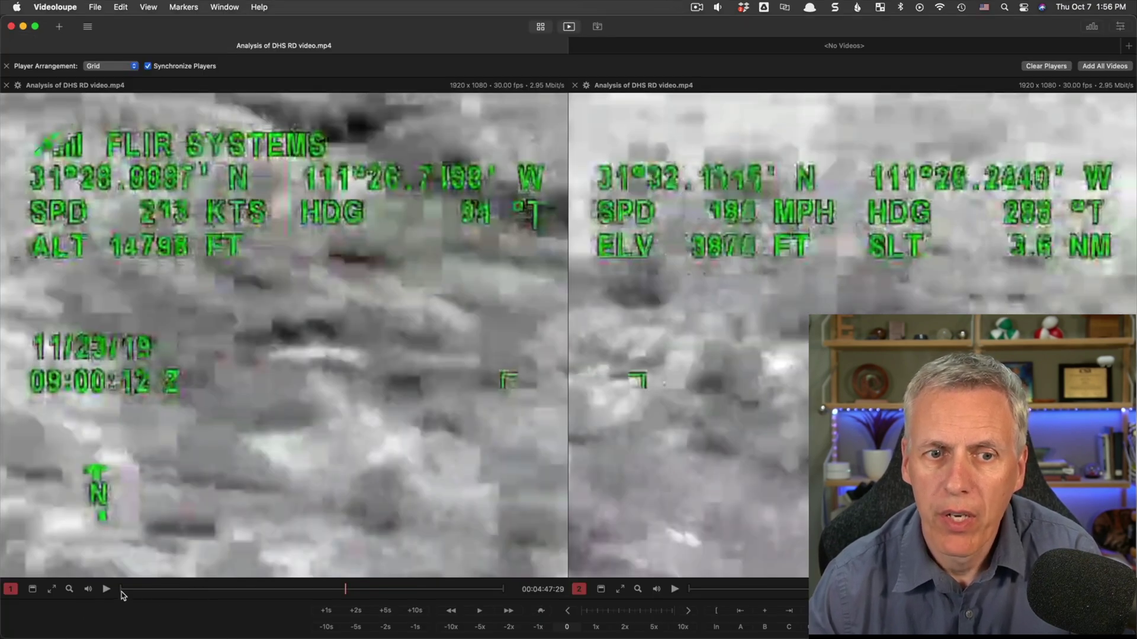
Step: Switch to Photoshop and move the Rubber Duck clip with GPS back to 0:00:14:29
{"action": "left_click", "coordinate": [106, 589]}
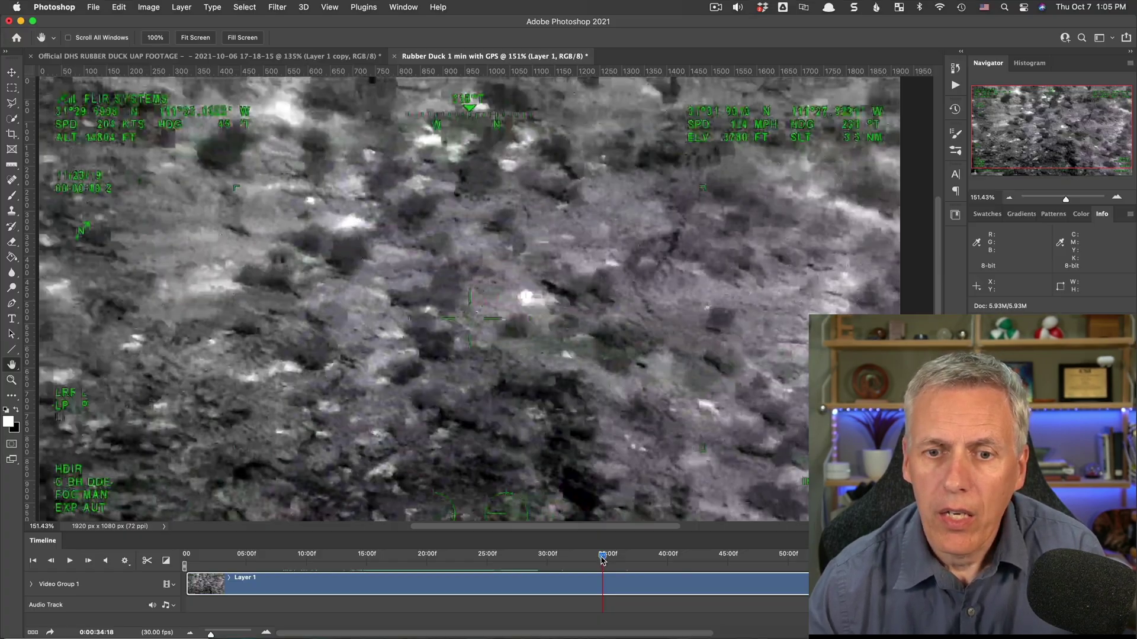
{"action": "left_click_drag", "start_coordinate": [602, 560], "coordinate": [366, 568]}
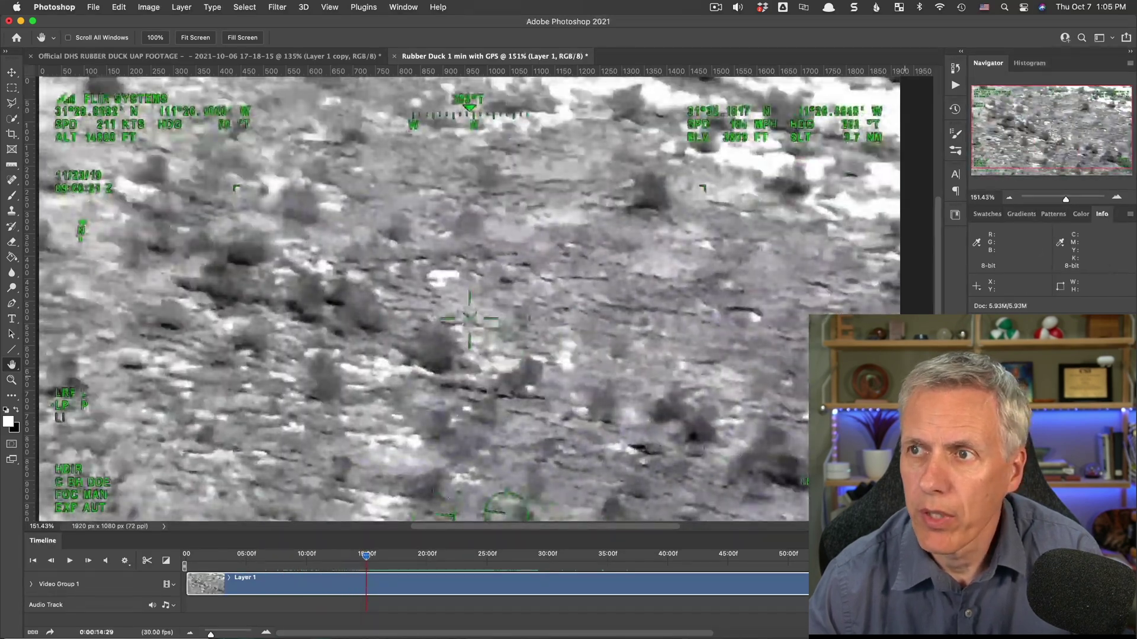
Step: Switch to Excel and bring up the RubberDuck workbook to view its recorded camera and ground data
{"action": "key", "text": "super+Tab"}
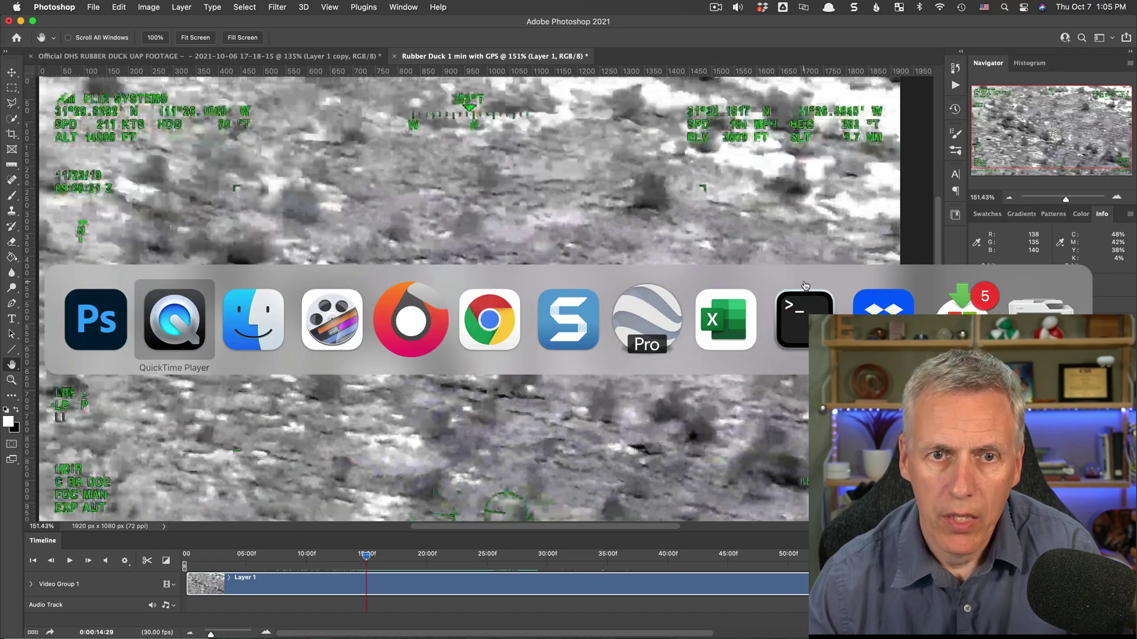
{"action": "key", "text": "super+Tab"}
{"action": "key", "text": "super+Tab"}
{"action": "key", "text": "super+Tab"}
{"action": "key", "text": "super+Tab"}
{"action": "key", "text": "super+Tab"}
{"action": "key", "text": "super+Tab"}
{"action": "key", "text": "super+Tab"}
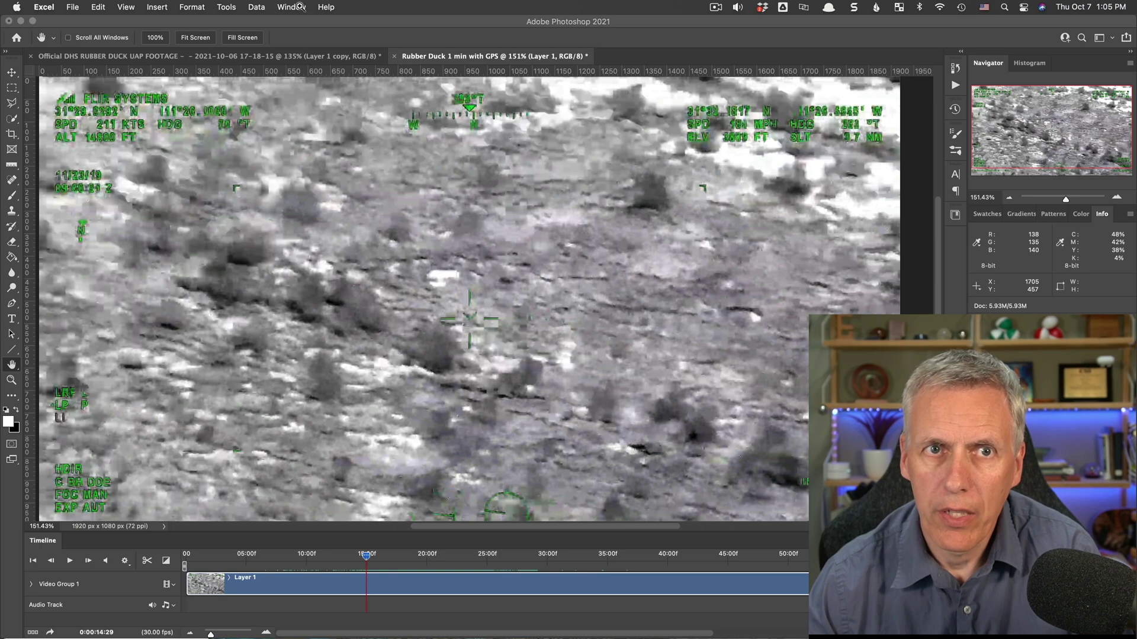
{"action": "left_click", "coordinate": [300, 7]}
{"action": "left_click", "coordinate": [331, 224]}
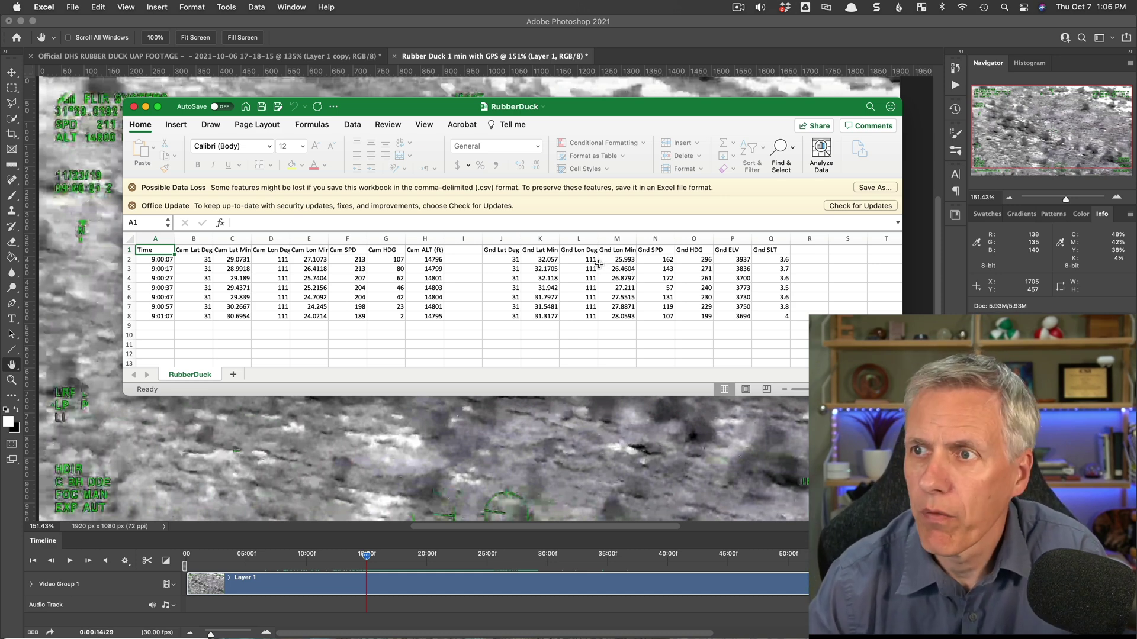
Step: Switch to Google Earth Pro and hide the Look At, Irons12 camera and IRONS12 places
{"action": "key", "text": "cmd+Tab"}
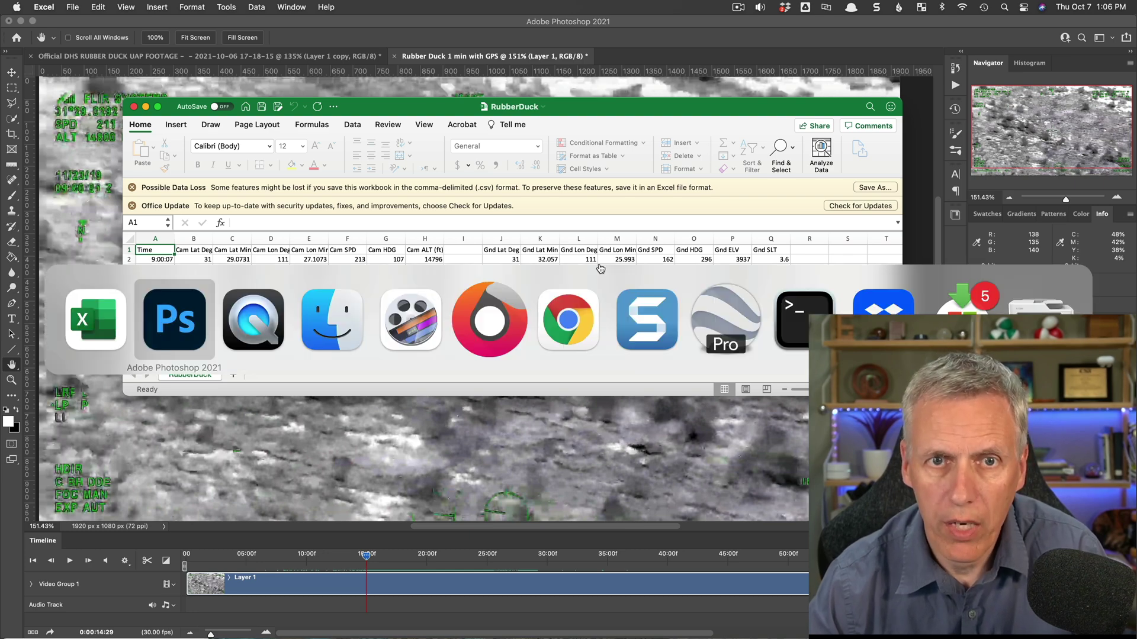
{"action": "key", "text": "super+Tab"}
{"action": "key", "text": "super+Tab"}
{"action": "key", "text": "super+Tab"}
{"action": "key", "text": "super+Tab"}
{"action": "key", "text": "super+Tab"}
{"action": "key", "text": "super+Tab"}
{"action": "key", "text": "super+Tab"}
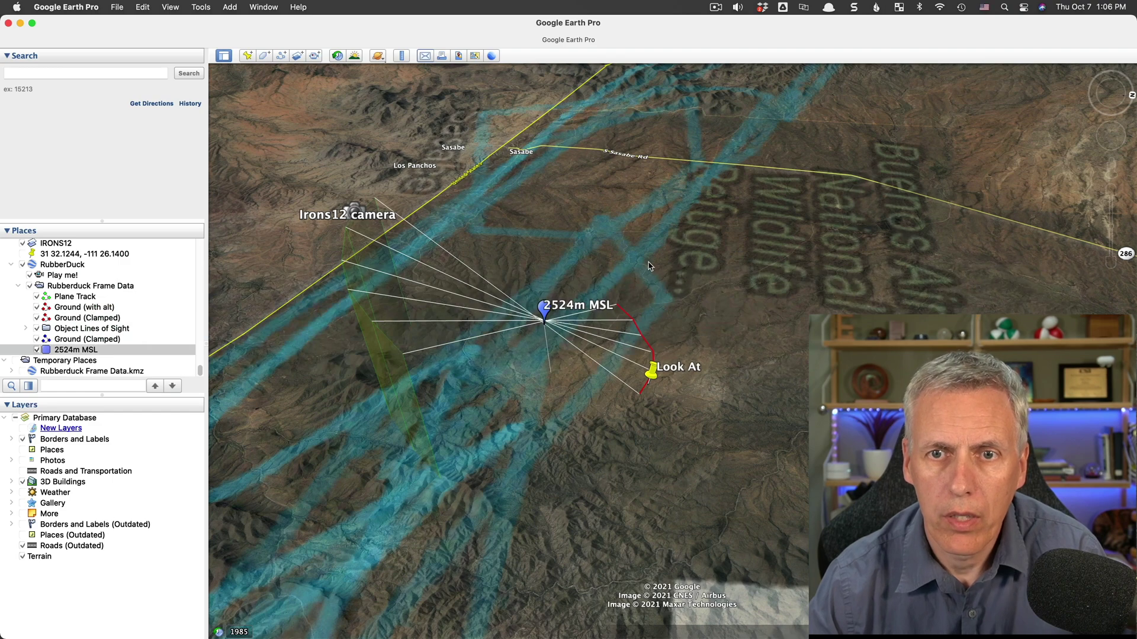
{"action": "left_click_drag", "start_coordinate": [600, 269], "coordinate": [698, 235]}
{"action": "double_click", "coordinate": [708, 332]}
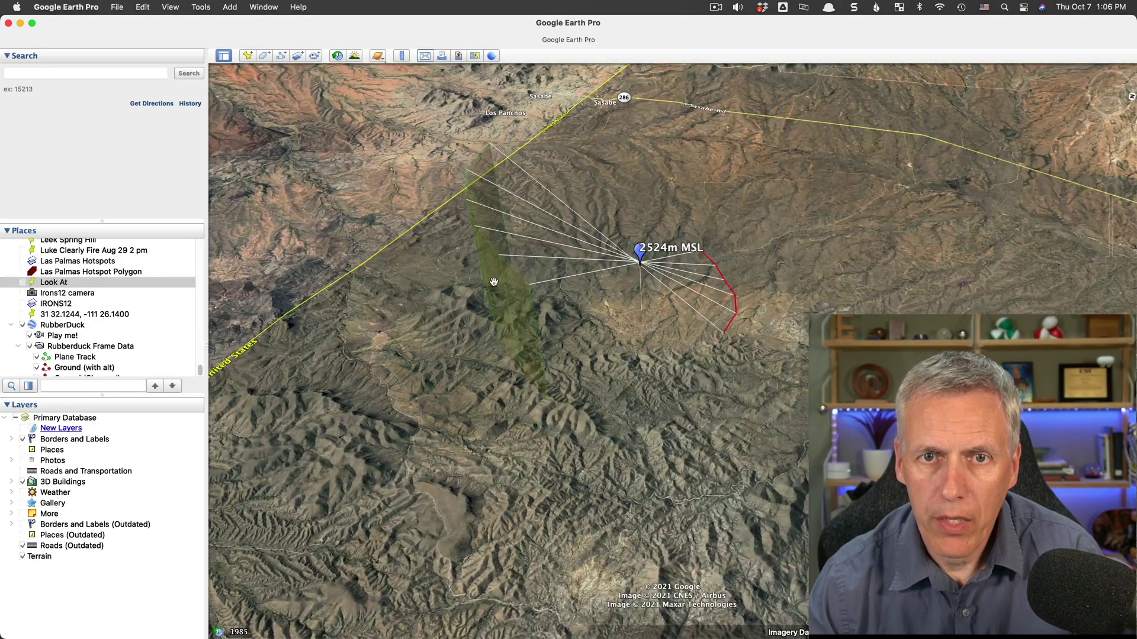
Step: Examine the plane track, ground track and lines of sight crossing at the 2524m MSL marker from overhead and oblique angles
{"action": "mouse_move", "coordinate": [494, 282]}
{"action": "left_mouse_down"}
{"action": "mouse_move", "coordinate": [513, 425]}
{"action": "mouse_move", "coordinate": [756, 296]}
{"action": "mouse_move", "coordinate": [700, 379]}
{"action": "left_mouse_up"}
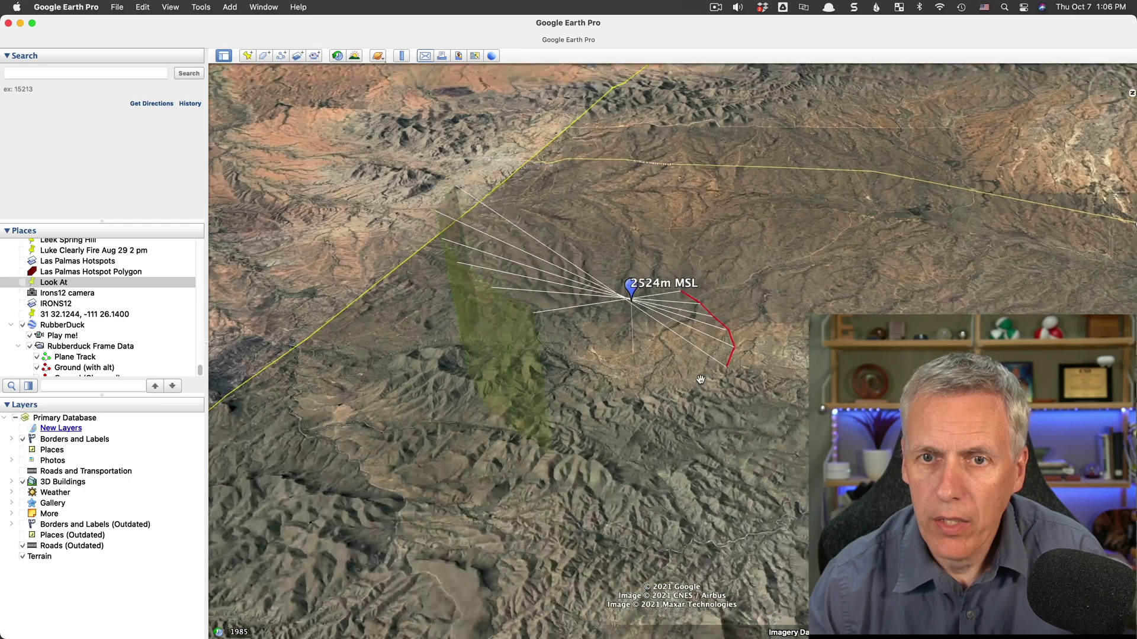
{"action": "key", "text": "u"}
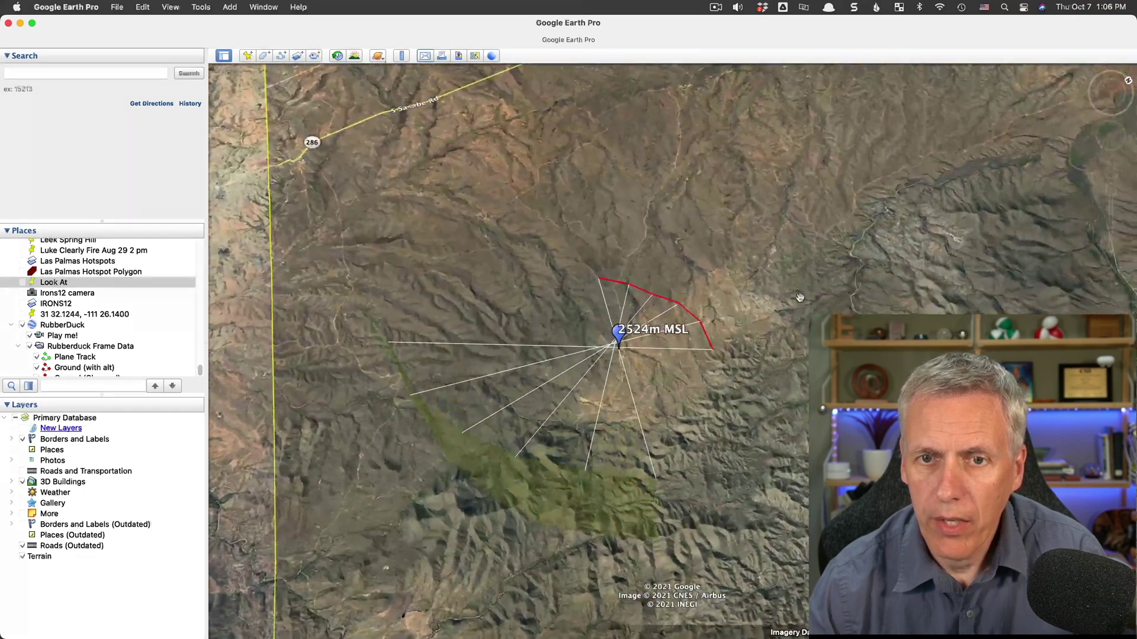
{"action": "left_click_drag", "start_coordinate": [800, 298], "coordinate": [798, 253]}
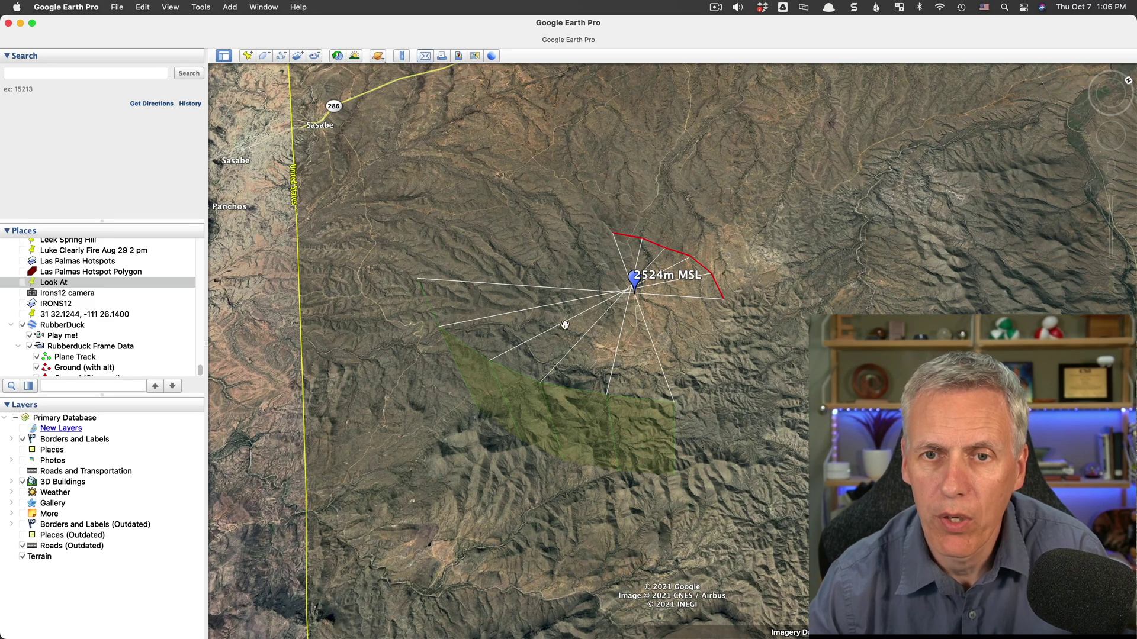
{"action": "scroll", "coordinate": [633, 402], "scroll_direction": "up", "scroll_amount": 2}
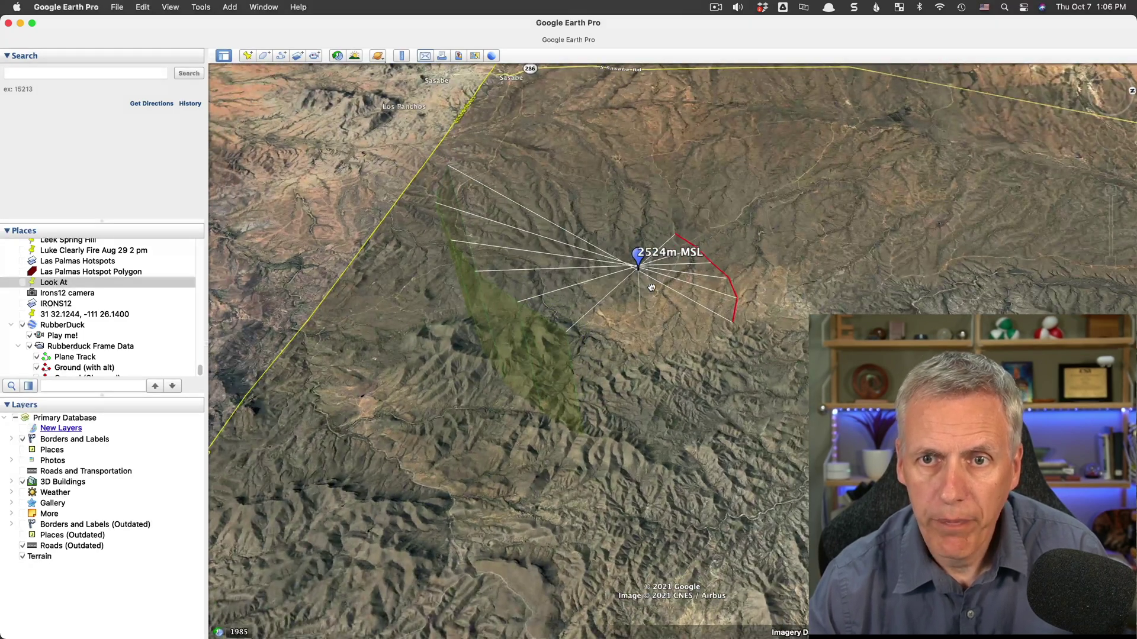
{"action": "scroll", "coordinate": [629, 325], "scroll_direction": "up", "scroll_amount": 2}
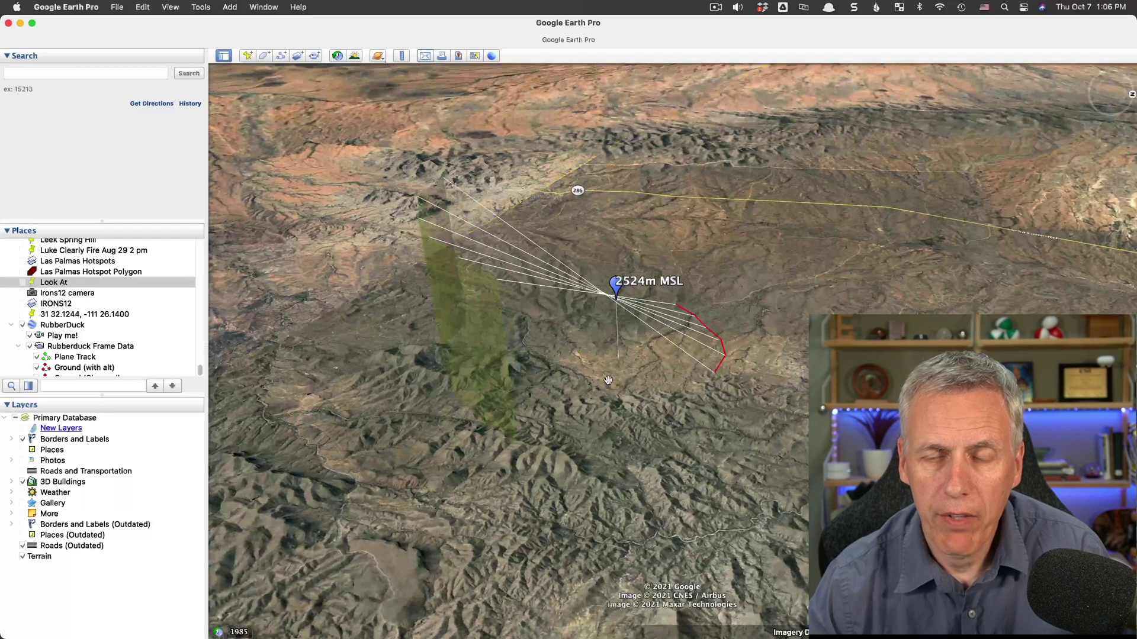
{"action": "scroll", "coordinate": [623, 325], "scroll_direction": "down", "scroll_amount": 2}
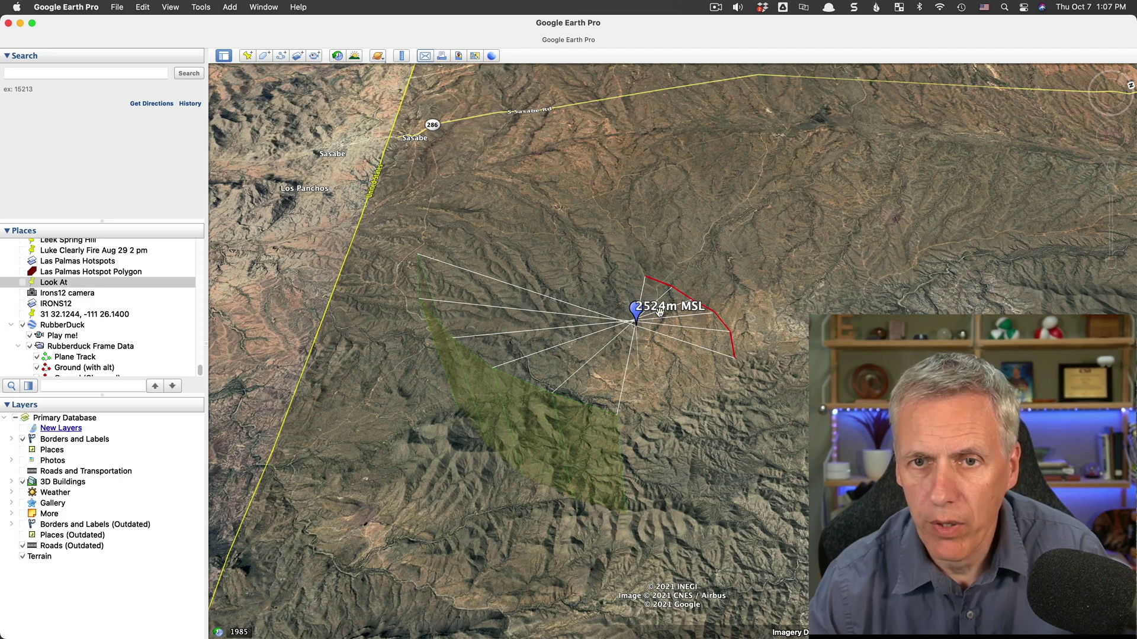
{"action": "key", "text": "super+Tab"}
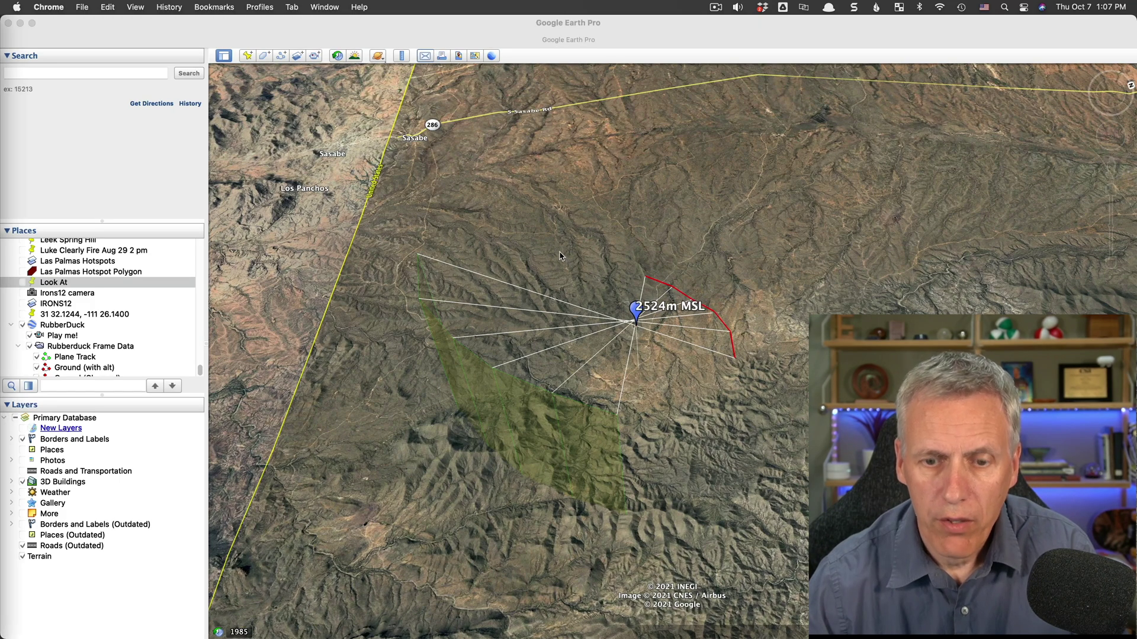
{"action": "left_click", "coordinate": [560, 256]}
{"action": "scroll", "coordinate": [616, 320], "scroll_direction": "down", "scroll_amount": 3}
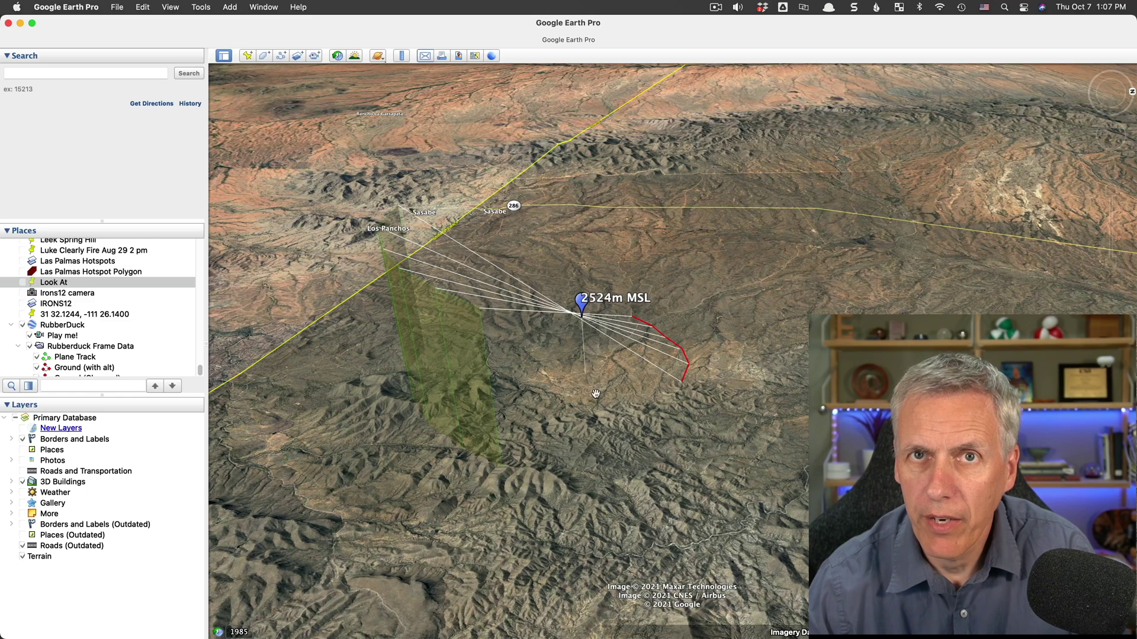
{"action": "double_click", "coordinate": [578, 318]}
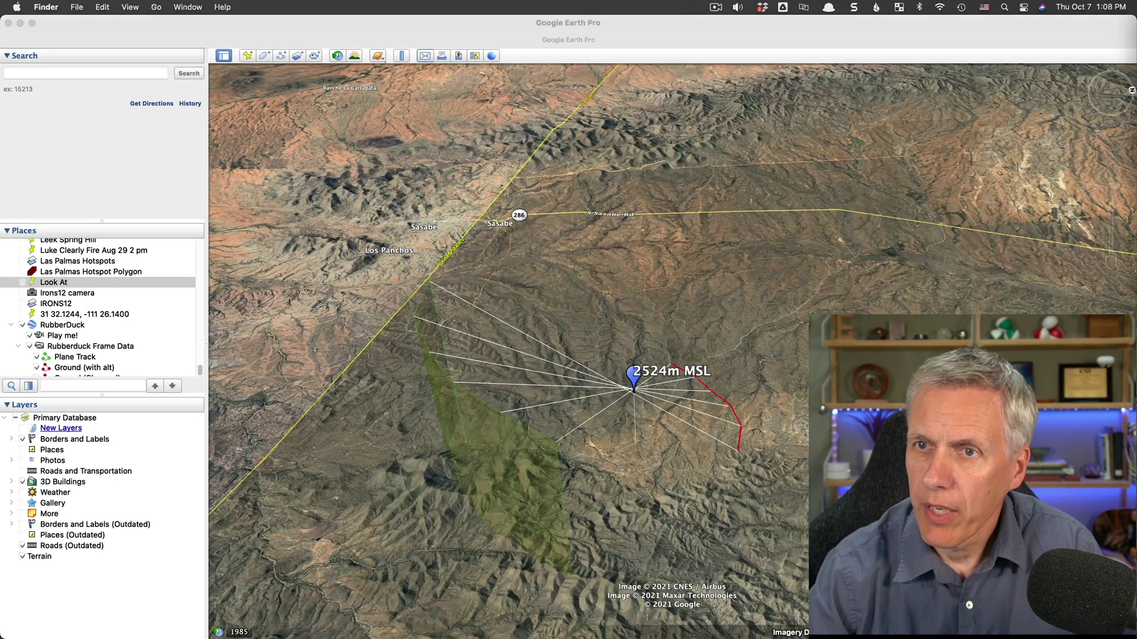
Step: Switch to QuickTime Player, enlarge the Official DHS Rubber Duck UAP footage and move it to 22:34
{"action": "key", "text": "super+Tab"}
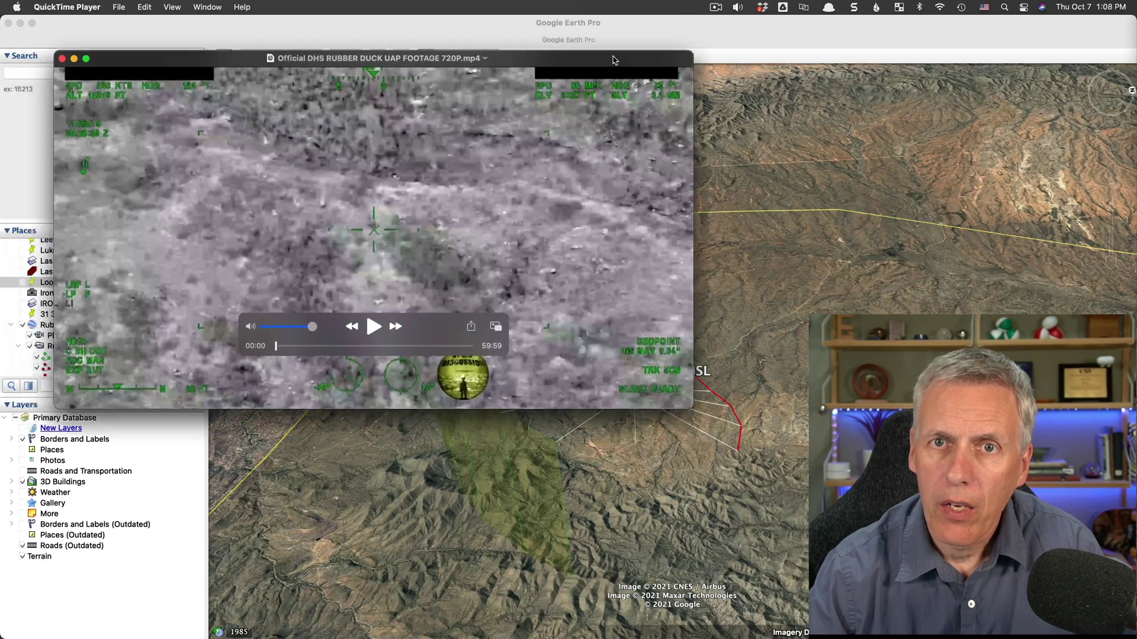
{"action": "key", "text": "super+3"}
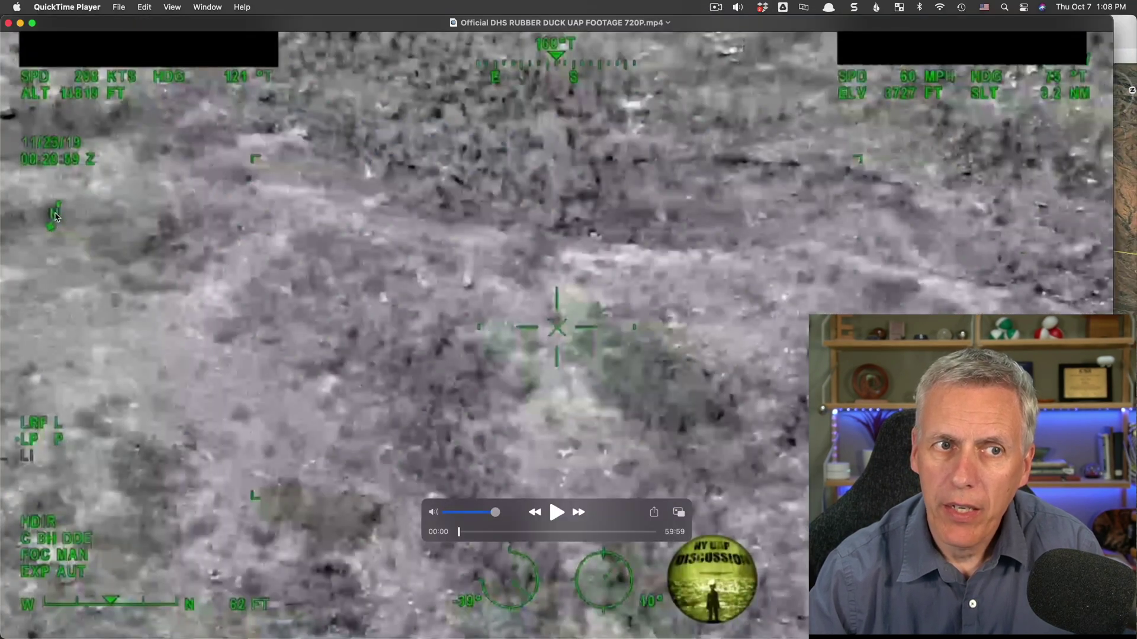
{"action": "left_click_drag", "start_coordinate": [460, 532], "coordinate": [531, 534]}
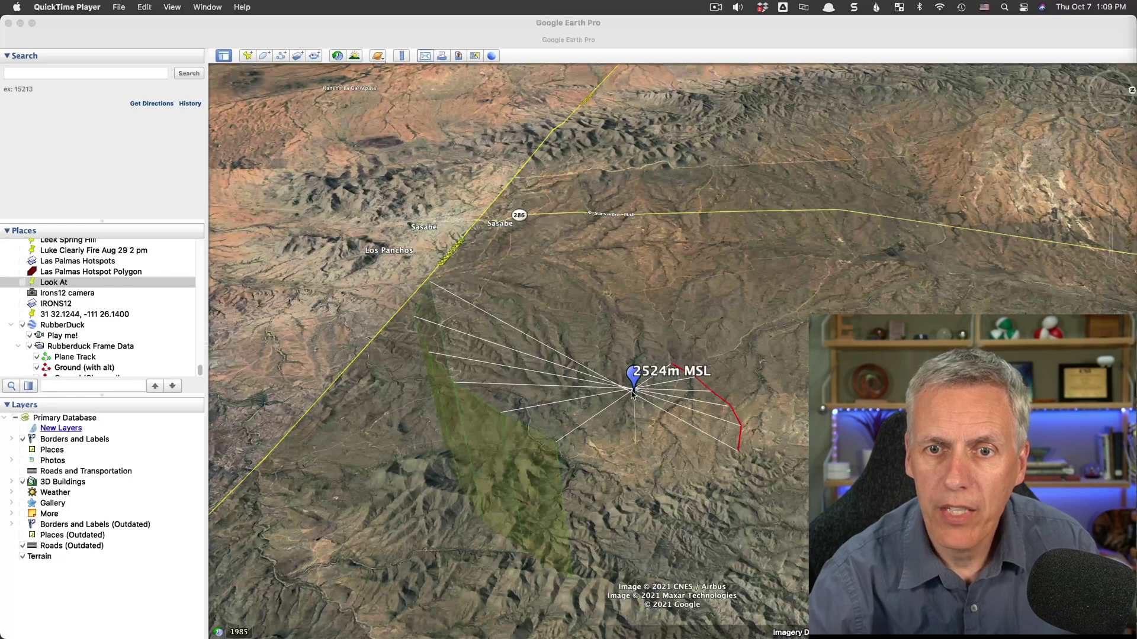
Step: Return to Google Earth Pro and tilt the terrain view to inspect how the sight lines meet at the 2524m MSL marker
{"action": "left_click", "coordinate": [637, 397]}
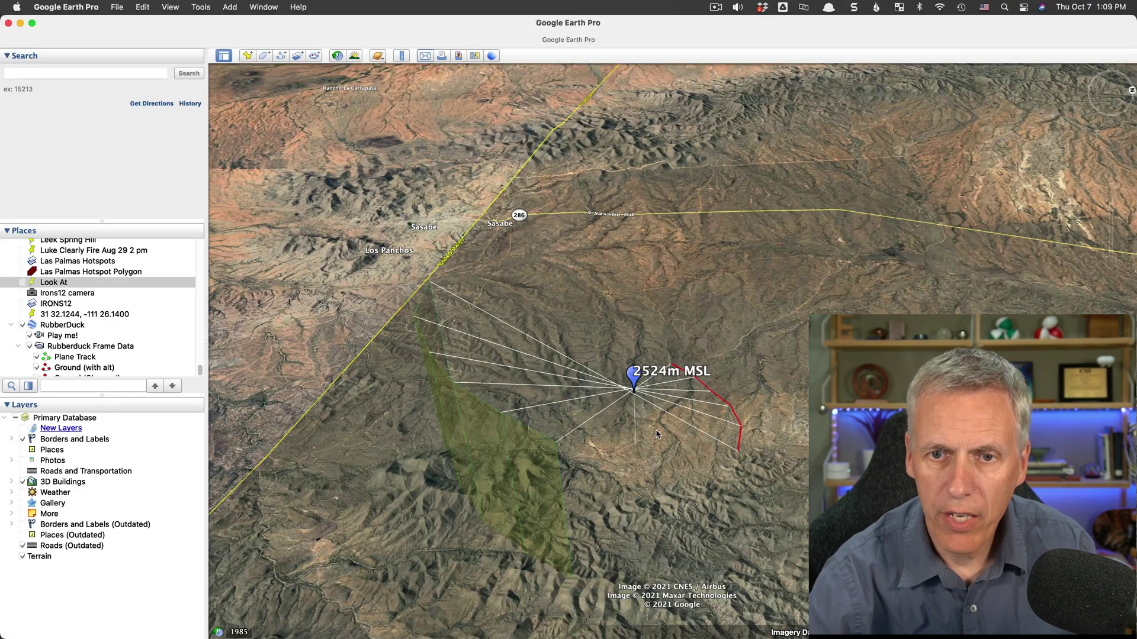
{"action": "left_click_drag", "start_coordinate": [661, 416], "coordinate": [634, 511]}
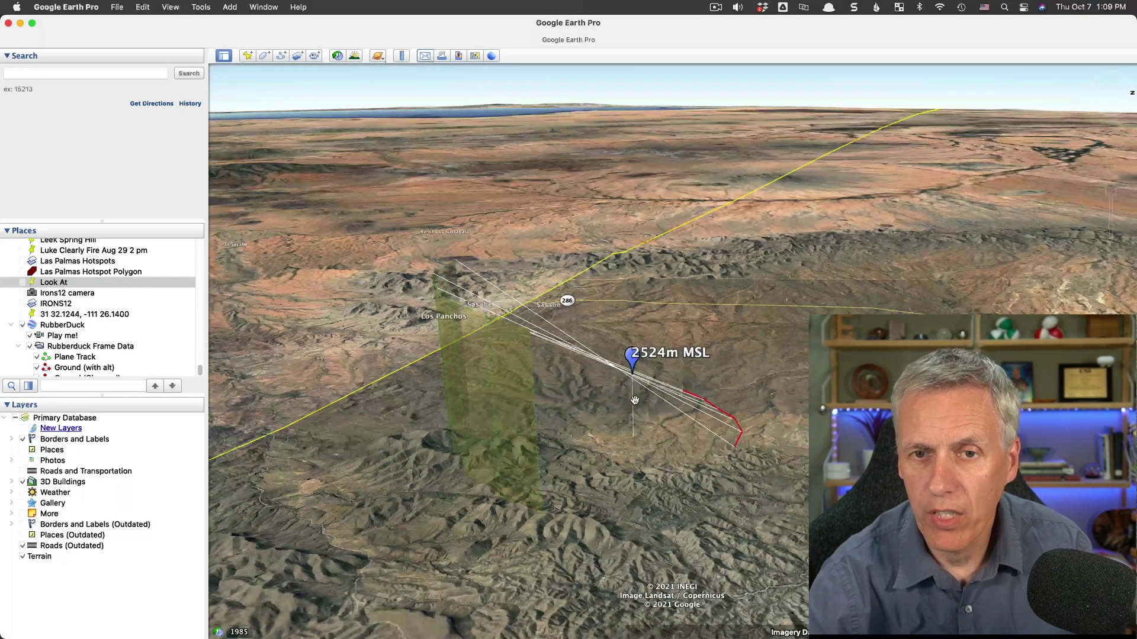
{"action": "left_click_drag", "start_coordinate": [642, 404], "coordinate": [593, 333]}
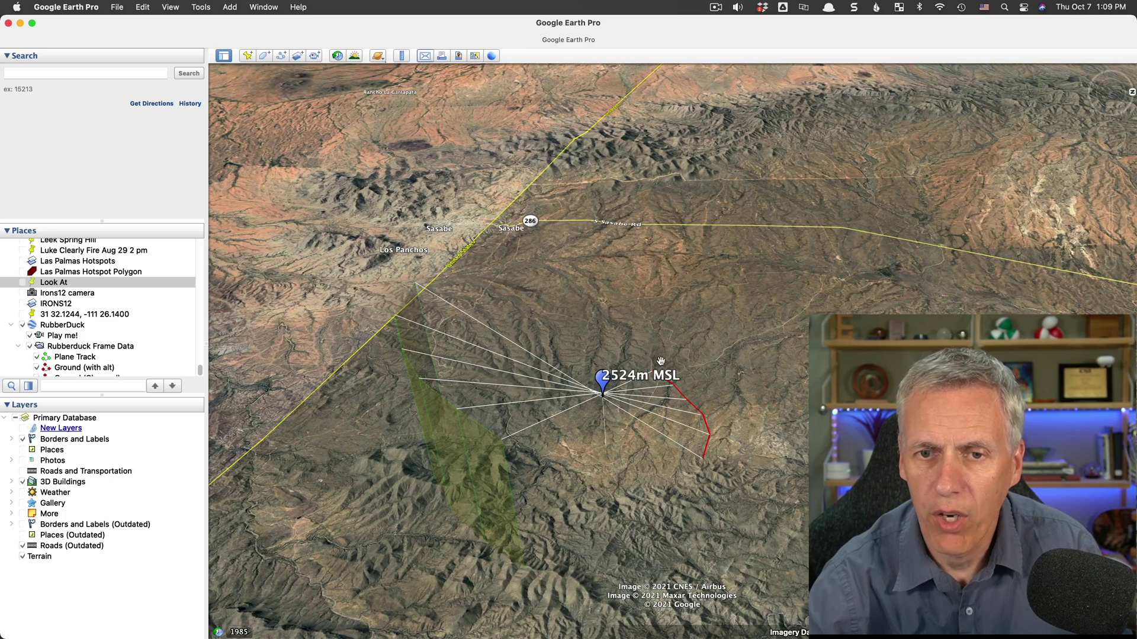
{"action": "left_click_drag", "start_coordinate": [609, 361], "coordinate": [624, 392]}
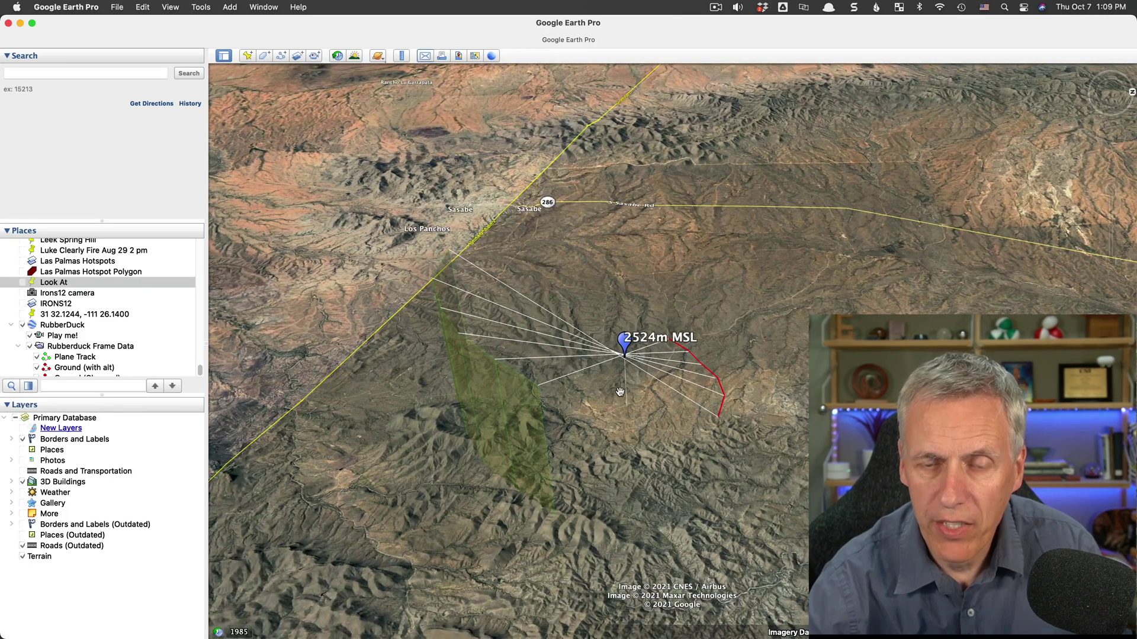
{"action": "left_click_drag", "start_coordinate": [611, 371], "coordinate": [613, 383]}
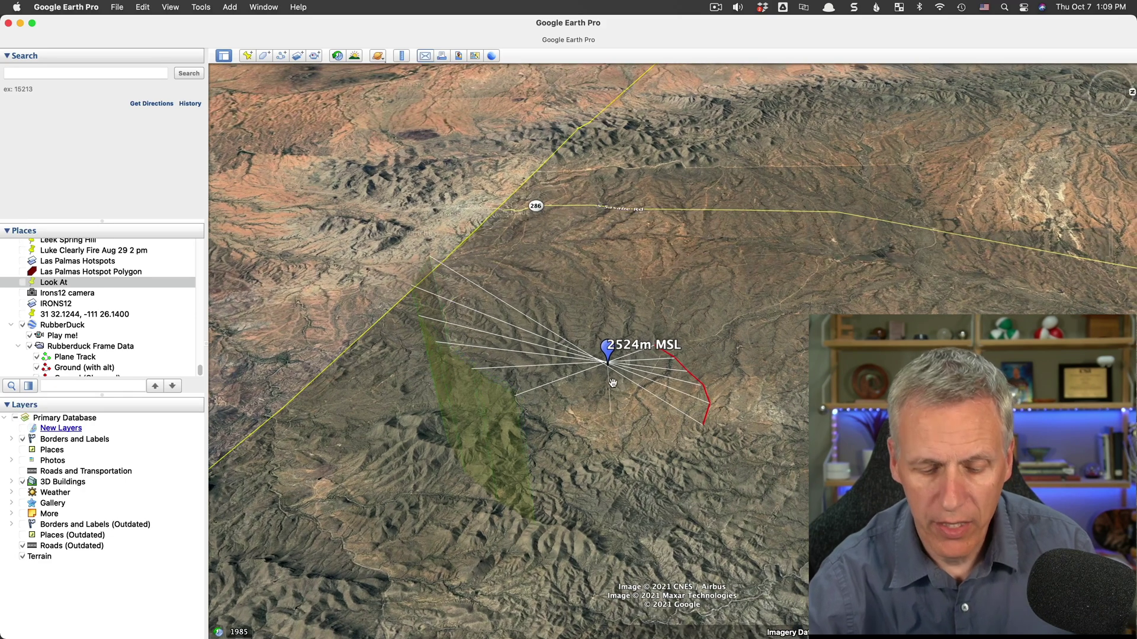
Step: Move the QuickTime footage to 37:36, and view the wider border region around the 2524m MSL marker in Google Earth Pro
{"action": "key", "text": "super+Tab"}
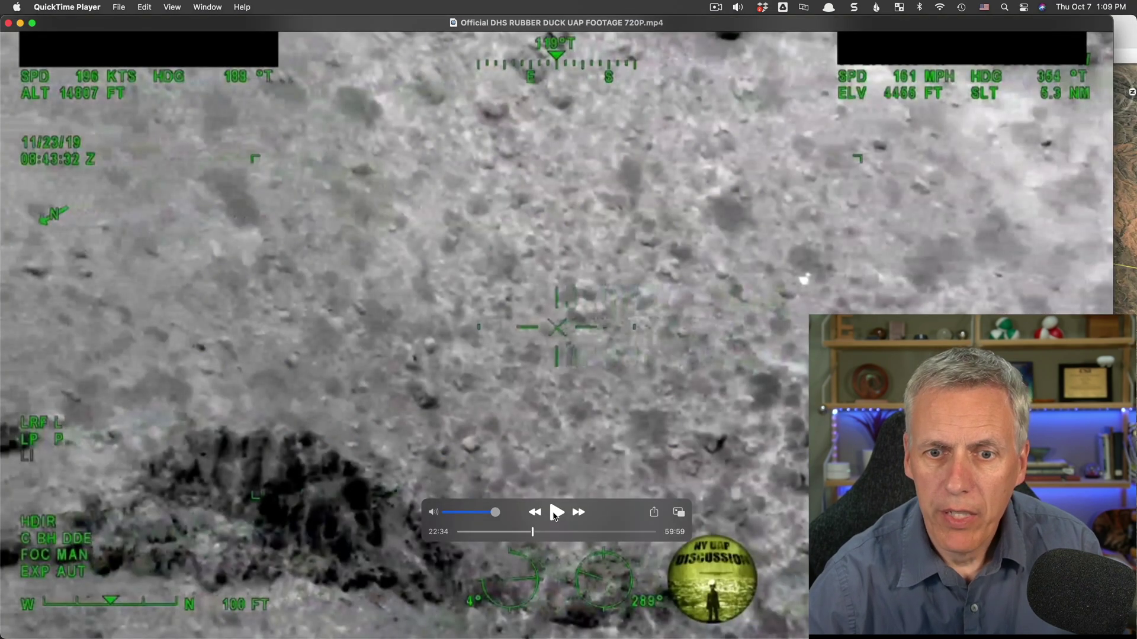
{"action": "left_click_drag", "start_coordinate": [534, 533], "coordinate": [581, 532]}
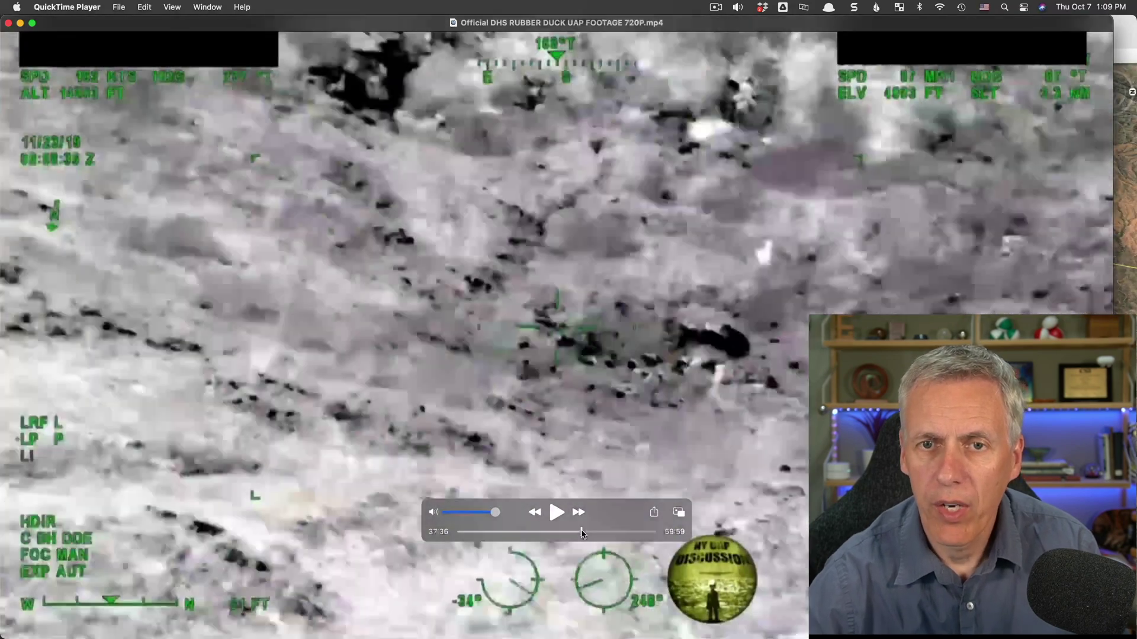
{"action": "left_click", "coordinate": [20, 23]}
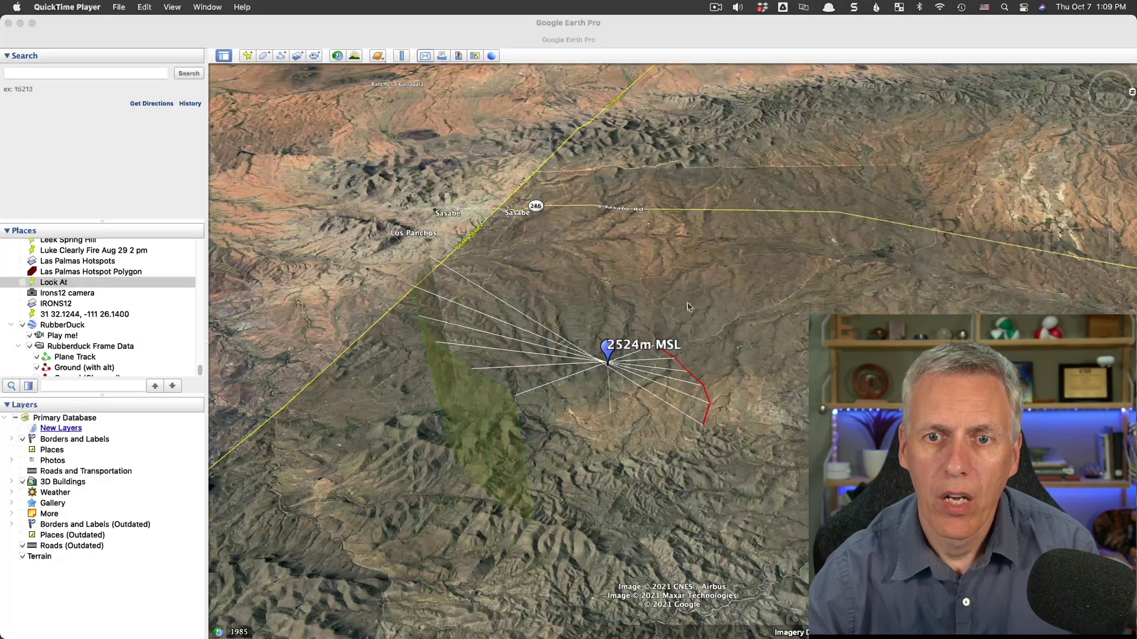
{"action": "scroll", "coordinate": [651, 480], "scroll_direction": "down", "scroll_amount": 5}
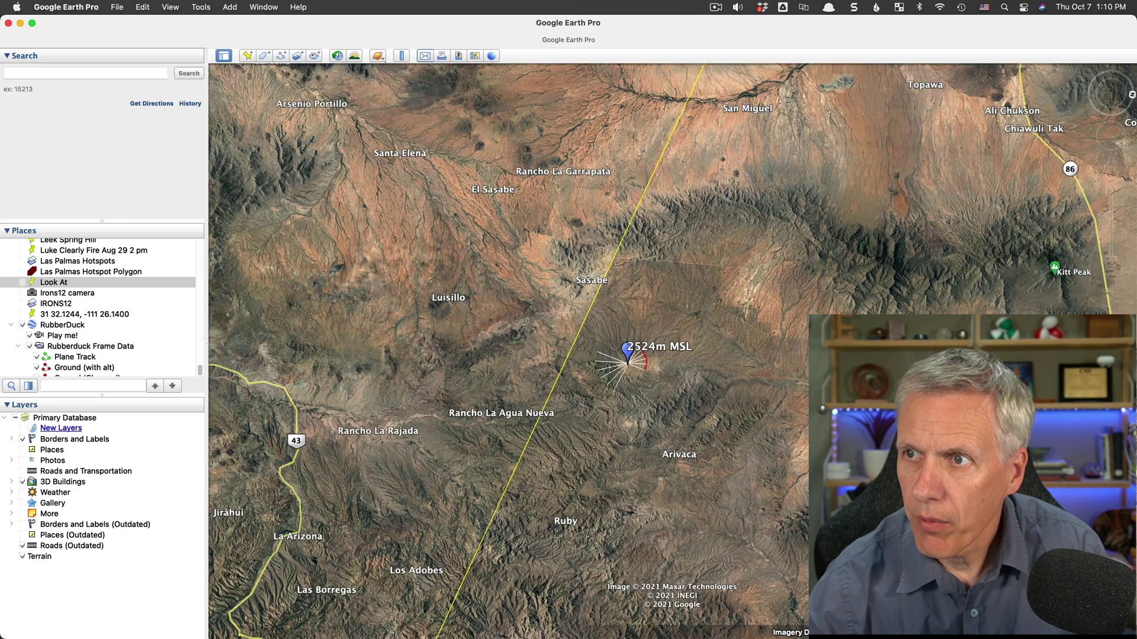
Step: Switch back to the footage in QuickTime Player, move it to 36:39 and shift its window slightly
{"action": "key", "text": "super+Tab"}
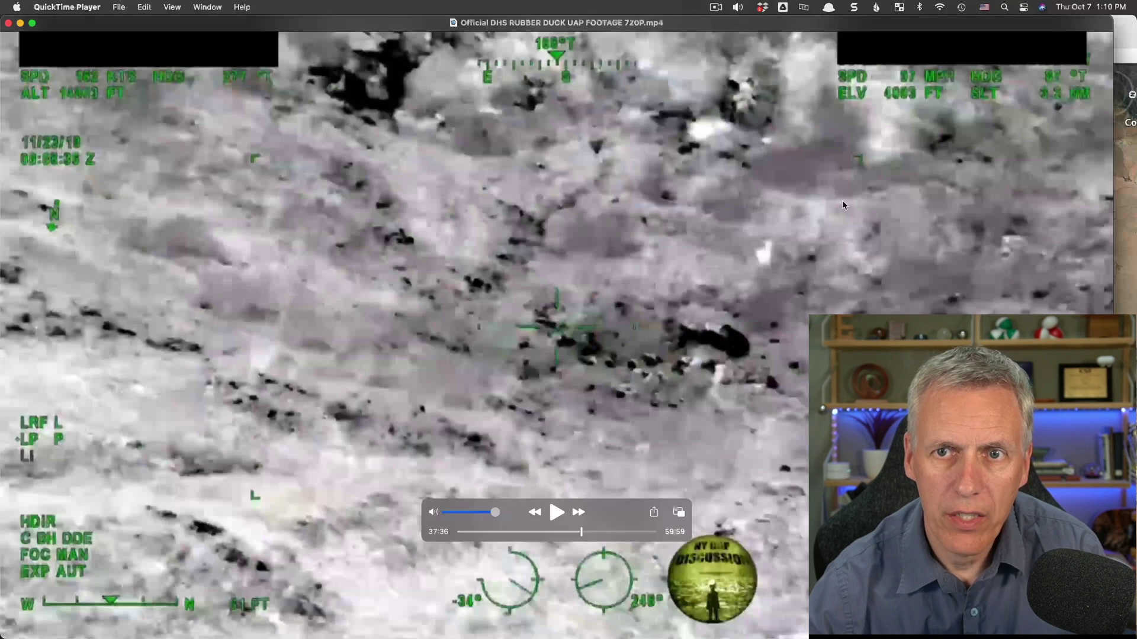
{"action": "left_click_drag", "start_coordinate": [580, 532], "coordinate": [579, 534]}
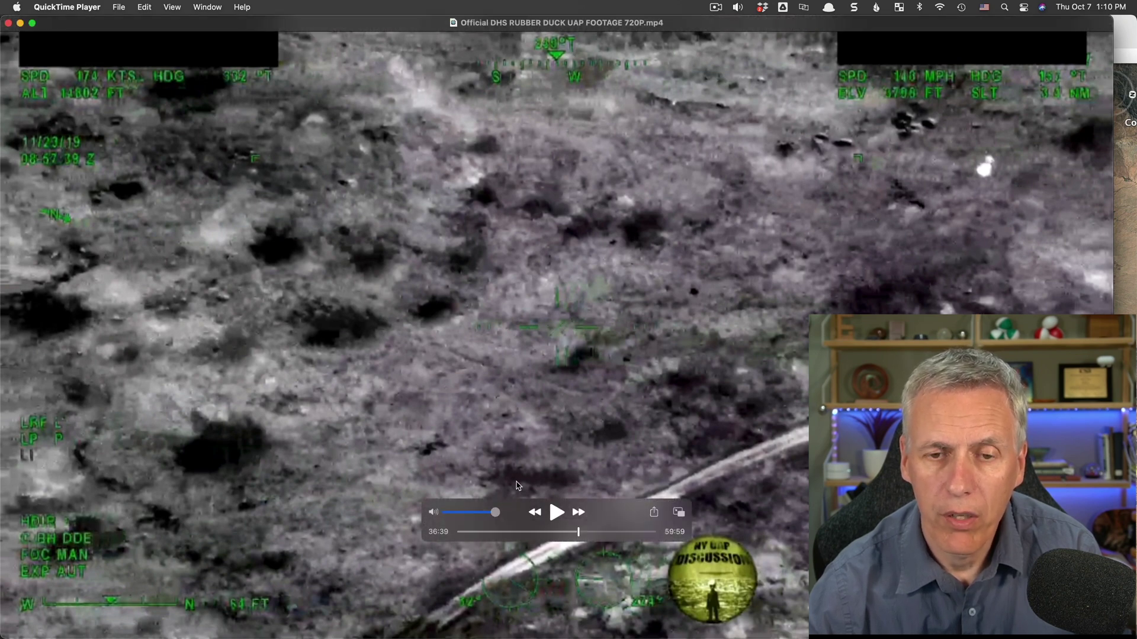
{"action": "mouse_move", "coordinate": [781, 314]}
{"action": "left_mouse_down"}
{"action": "mouse_move", "coordinate": [771, 317]}
{"action": "mouse_move", "coordinate": [798, 314]}
{"action": "left_mouse_up"}
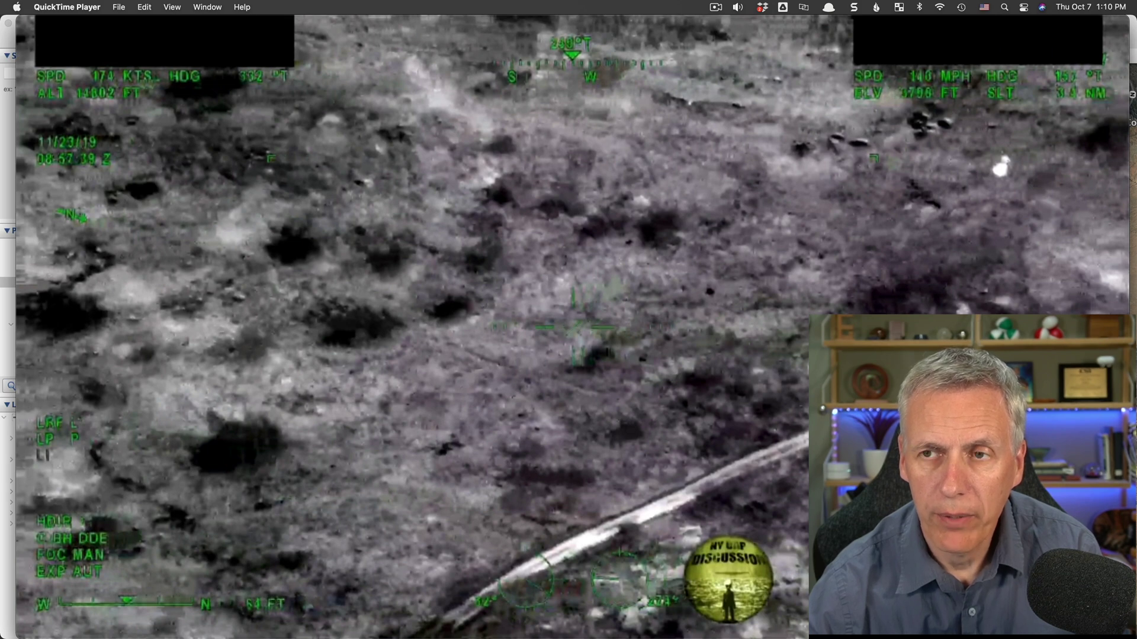
{"action": "mouse_move", "coordinate": [830, 312]}
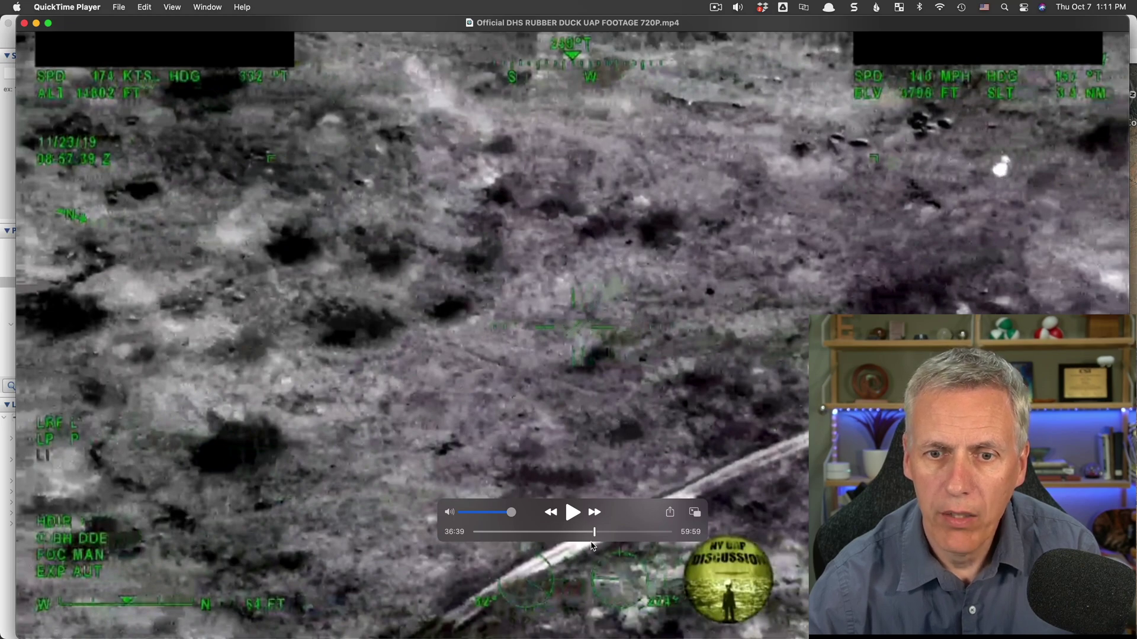
Step: Move the footage to 38:08 and play a short stretch to watch the object pass the curved road
{"action": "left_click_drag", "start_coordinate": [593, 535], "coordinate": [600, 532]}
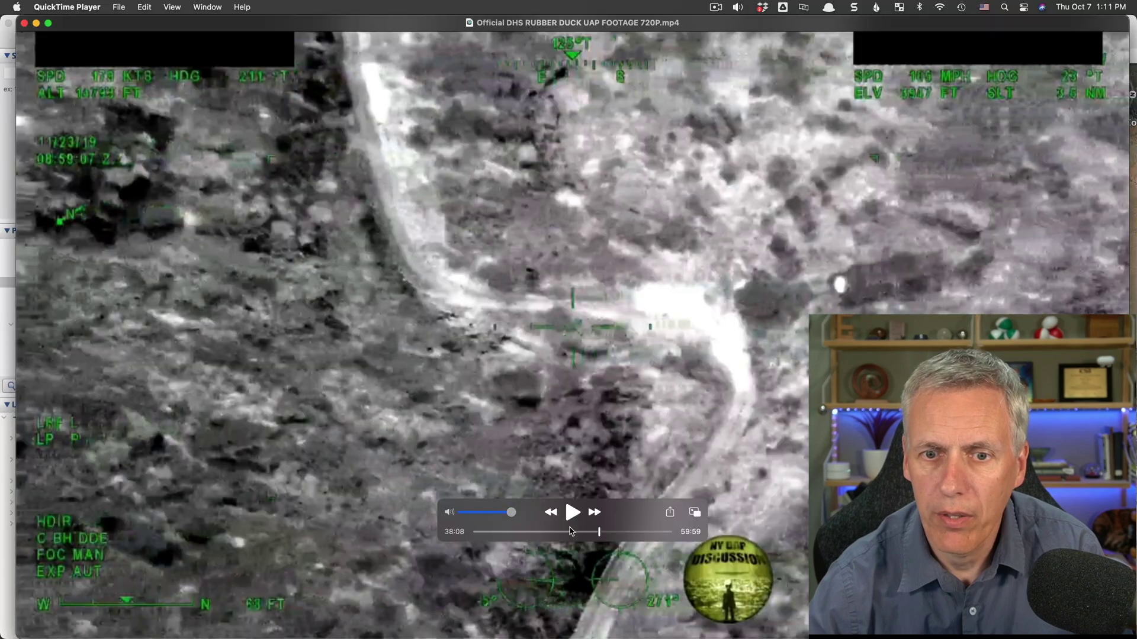
{"action": "left_click", "coordinate": [573, 512]}
{"action": "left_click", "coordinate": [573, 512]}
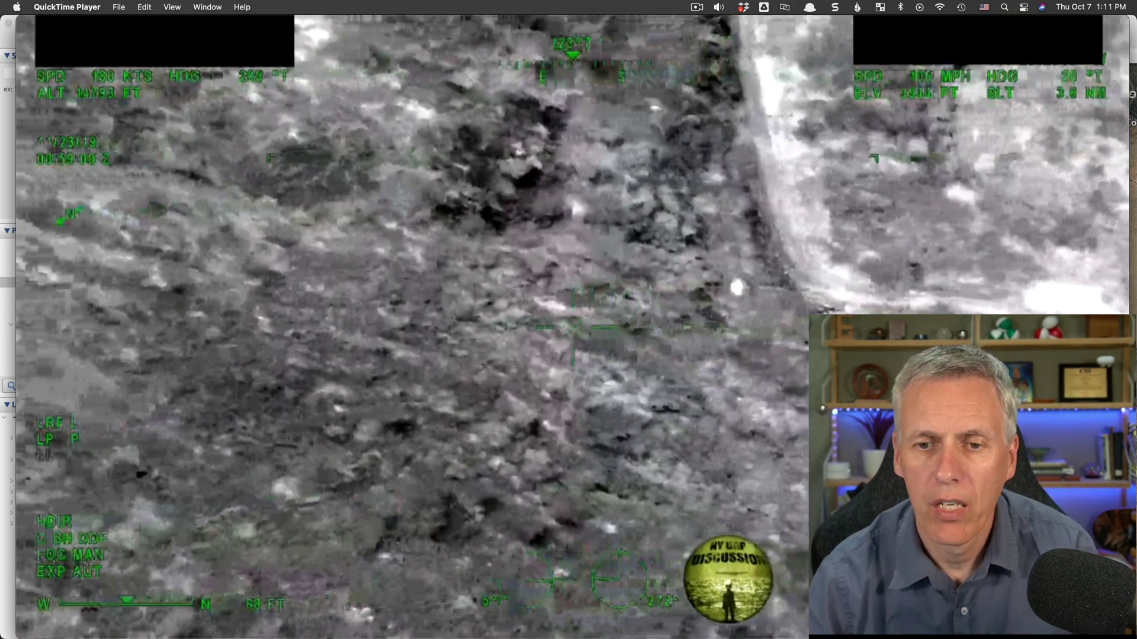
Step: Move the QuickTime footage ahead to the 43-minute stretch, watch the object cross the terrain and pause at 43:53
{"action": "mouse_move", "coordinate": [663, 435]}
{"action": "mouse_move", "coordinate": [600, 539]}
{"action": "left_mouse_down"}
{"action": "mouse_move", "coordinate": [581, 541]}
{"action": "mouse_move", "coordinate": [617, 540]}
{"action": "left_mouse_up"}
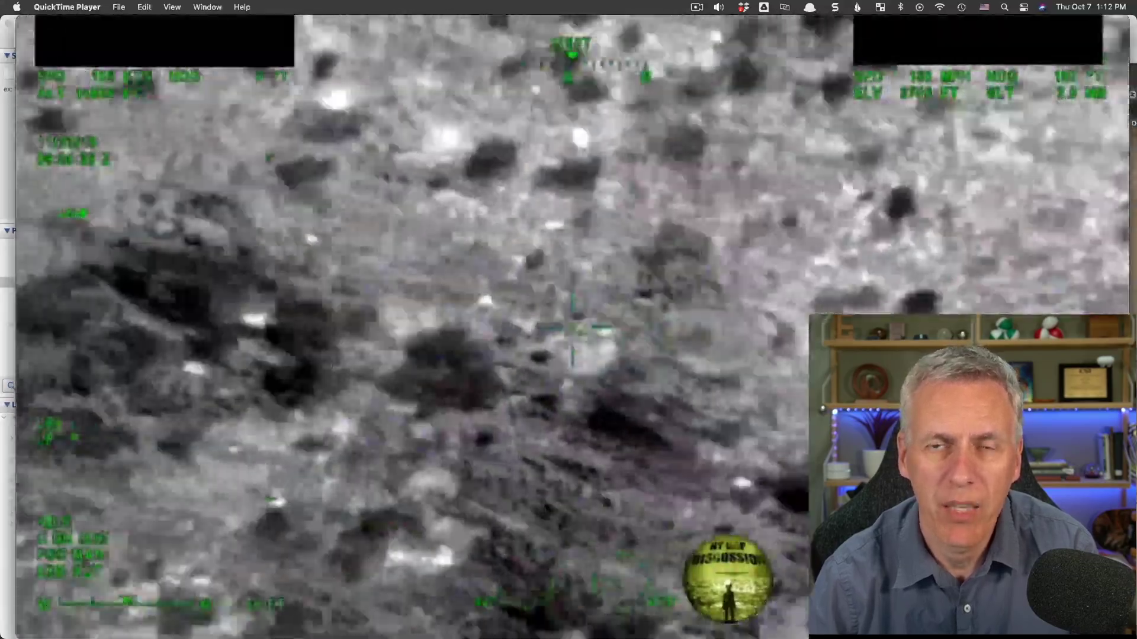
{"action": "mouse_move", "coordinate": [566, 342]}
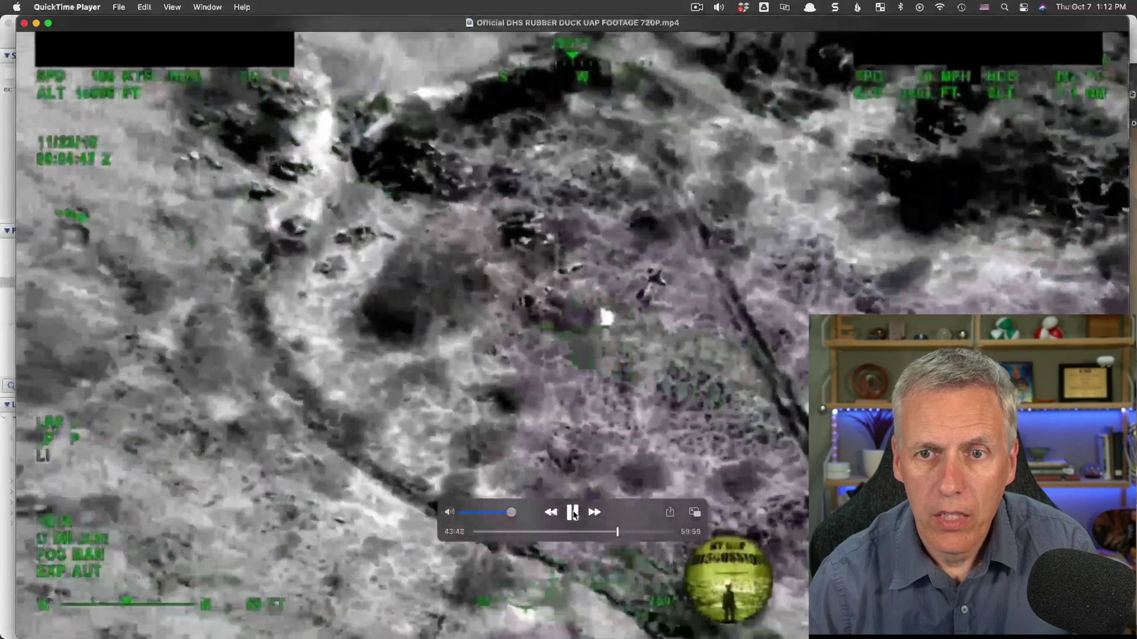
{"action": "left_click", "coordinate": [573, 513]}
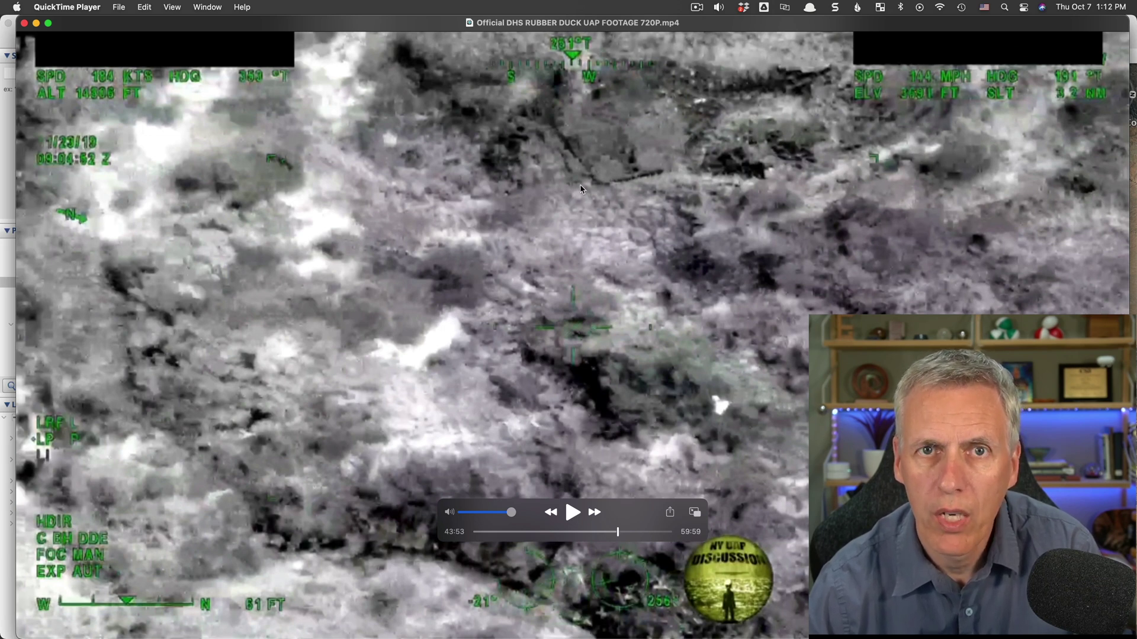
Step: Shrink the footage window into a corner, minimise Google Earth Pro and switch to the Rubber Duck 1 min with GPS clip in Photoshop
{"action": "double_click", "coordinate": [760, 24]}
{"action": "left_click_drag", "start_coordinate": [152, 272], "coordinate": [152, 27]}
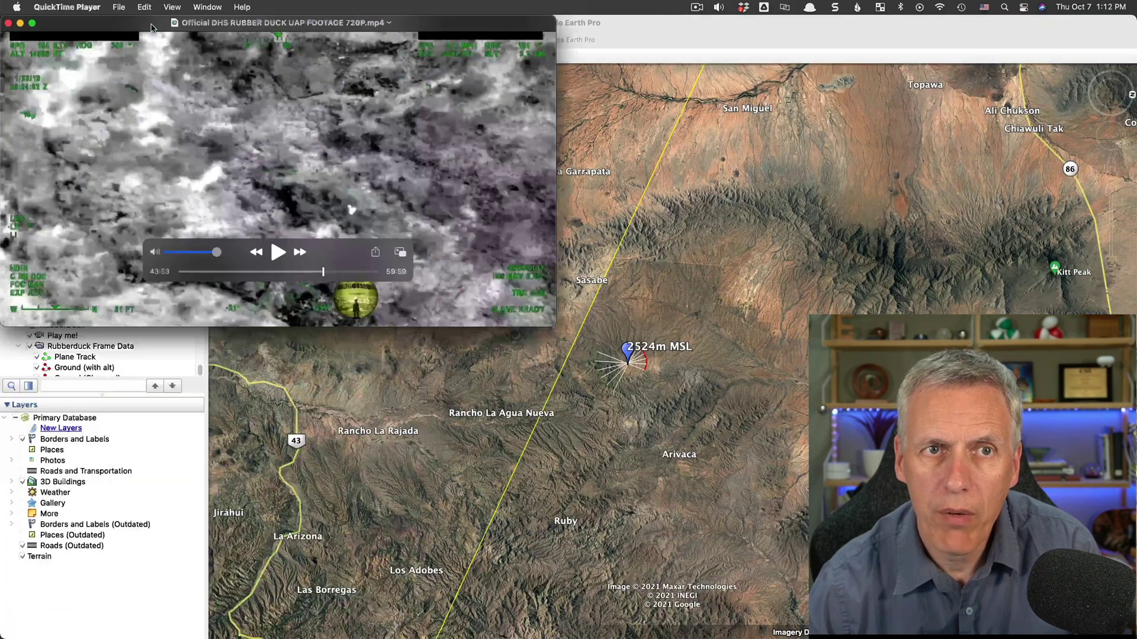
{"action": "key", "text": "super+Tab"}
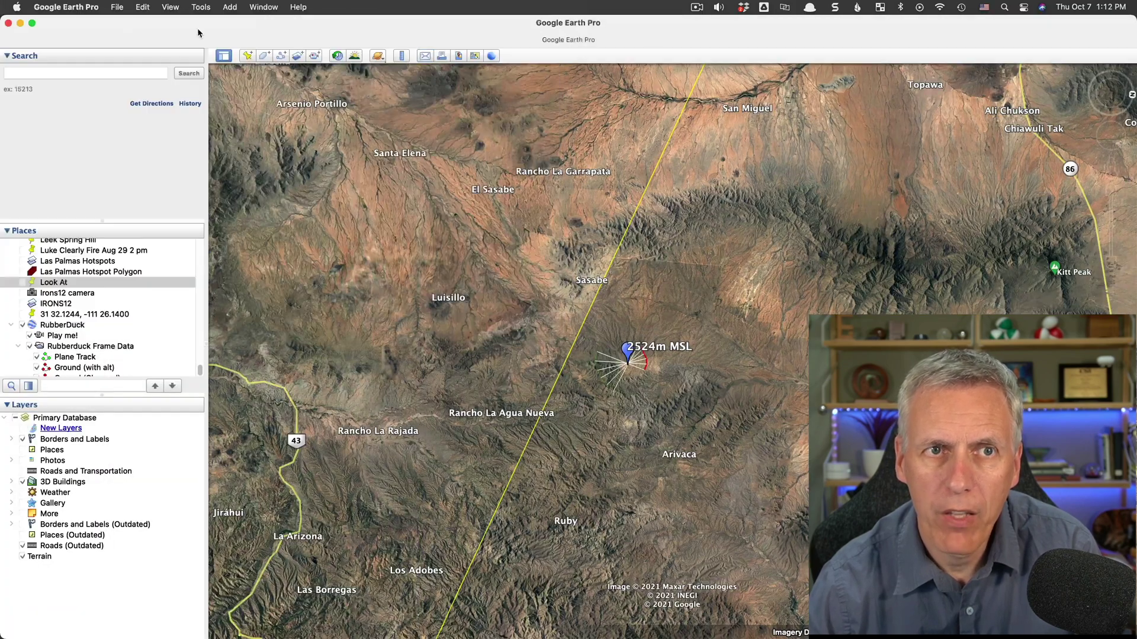
{"action": "left_click", "coordinate": [22, 23]}
{"action": "left_click", "coordinate": [542, 492]}
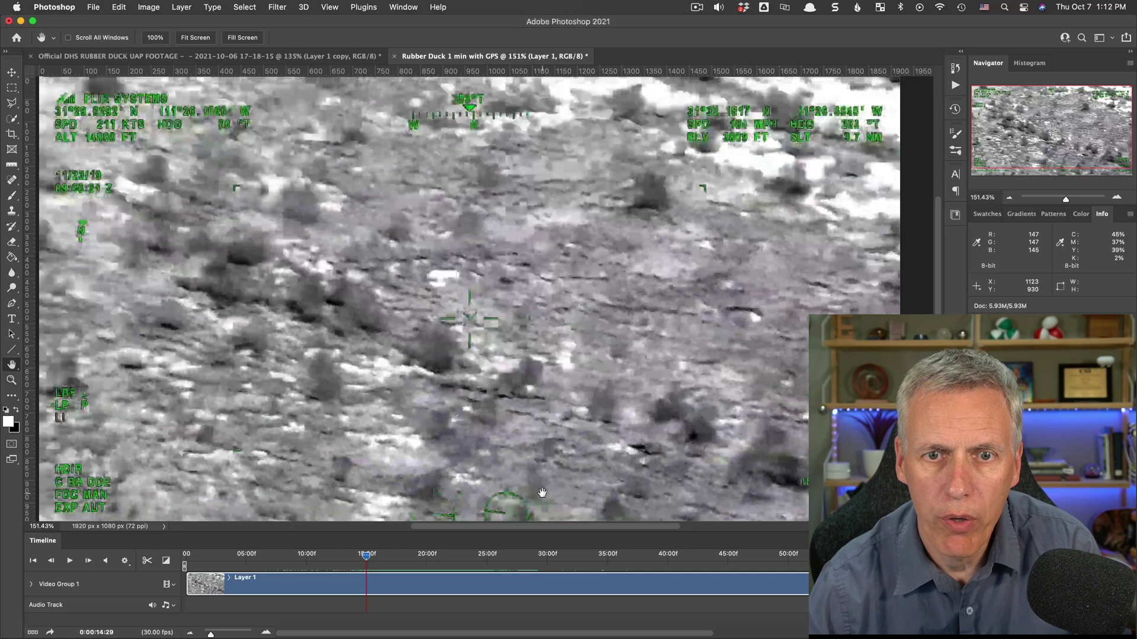
Step: Move the clip to 0:00:20:22 and magnify the small white object near the crosshair
{"action": "left_click_drag", "start_coordinate": [367, 557], "coordinate": [437, 562]}
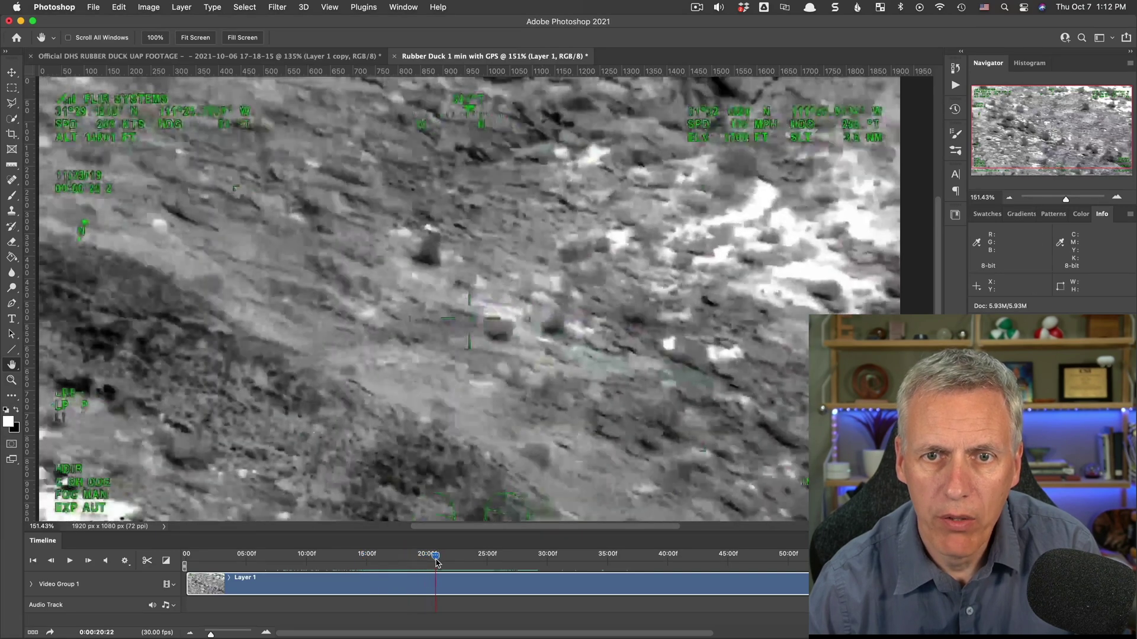
{"action": "left_click_drag", "start_coordinate": [676, 349], "coordinate": [683, 349]}
{"action": "key", "text": "z"}
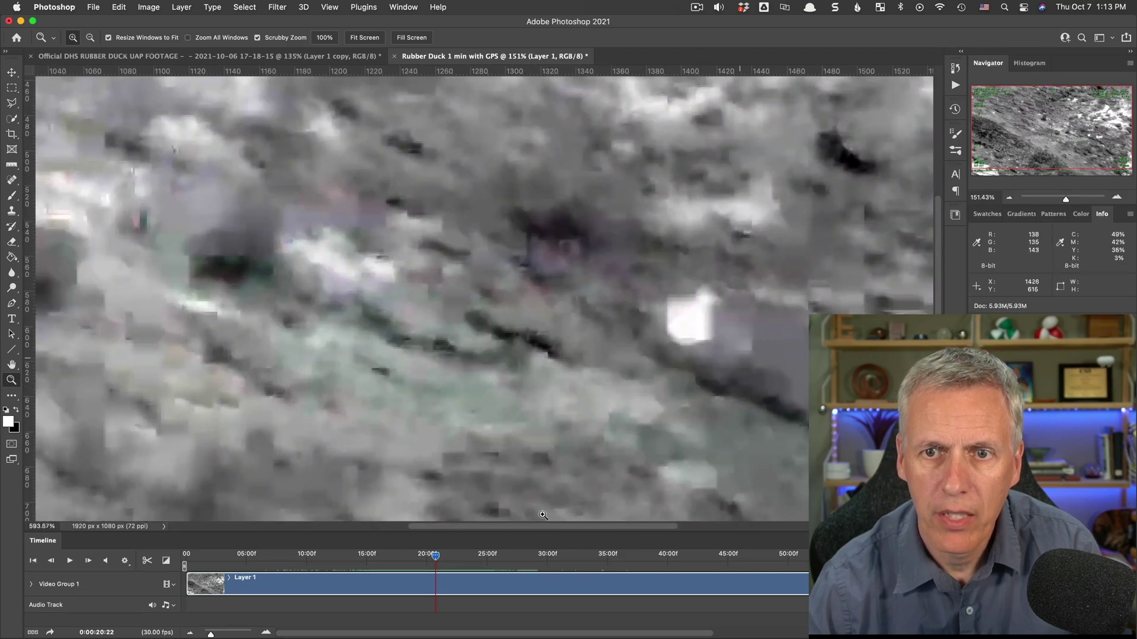
Step: Follow the white object at high magnification at 0:00:22:04, and step the clip back to 0:00:21:23
{"action": "left_click_drag", "start_coordinate": [436, 556], "coordinate": [453, 559]}
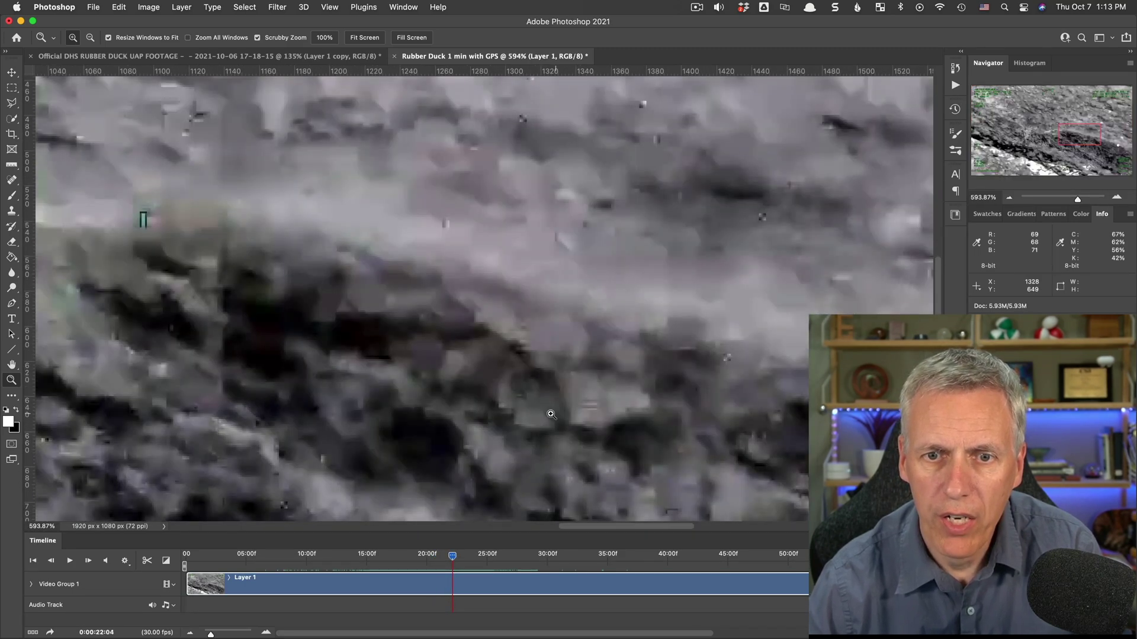
{"action": "key", "text": "h"}
{"action": "left_click_drag", "start_coordinate": [645, 363], "coordinate": [330, 320]}
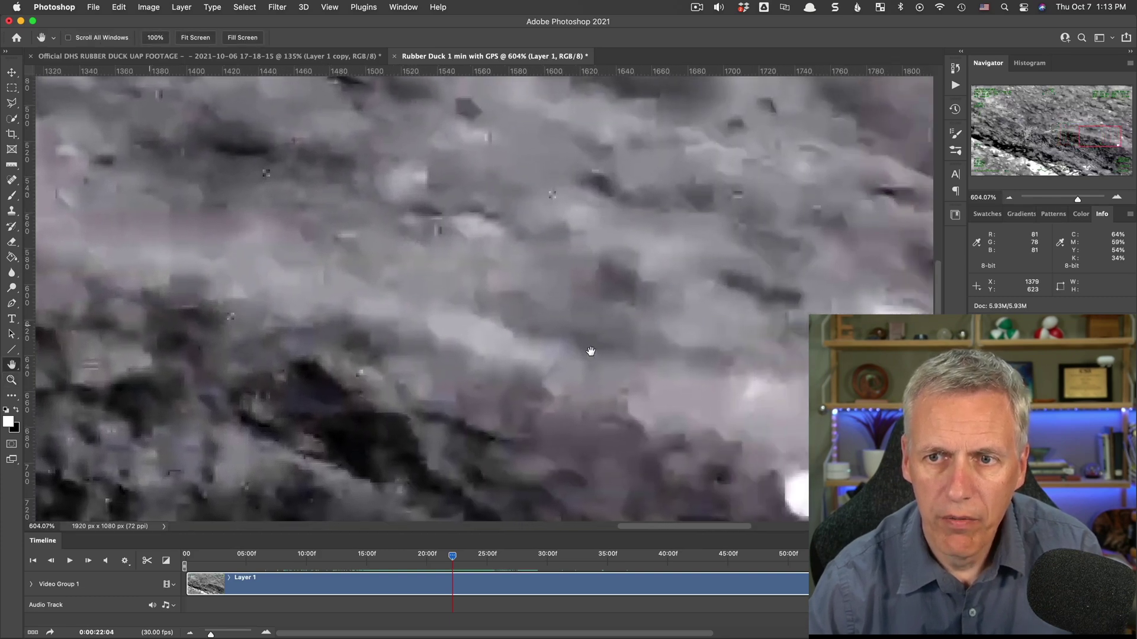
{"action": "left_click_drag", "start_coordinate": [590, 351], "coordinate": [503, 223]}
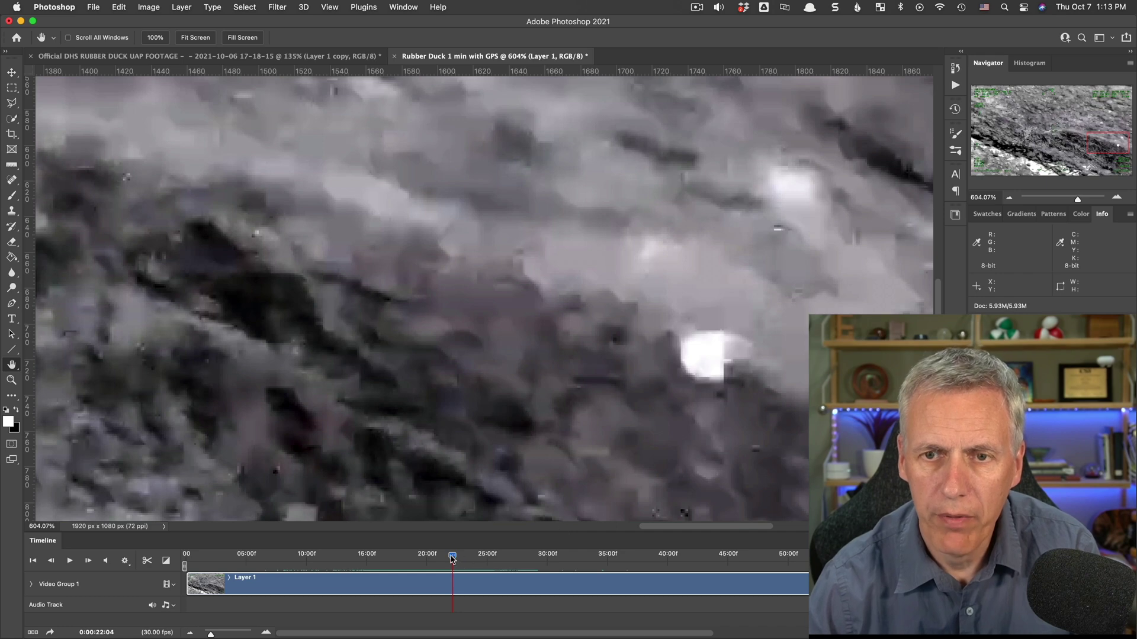
{"action": "left_click_drag", "start_coordinate": [452, 557], "coordinate": [448, 557]}
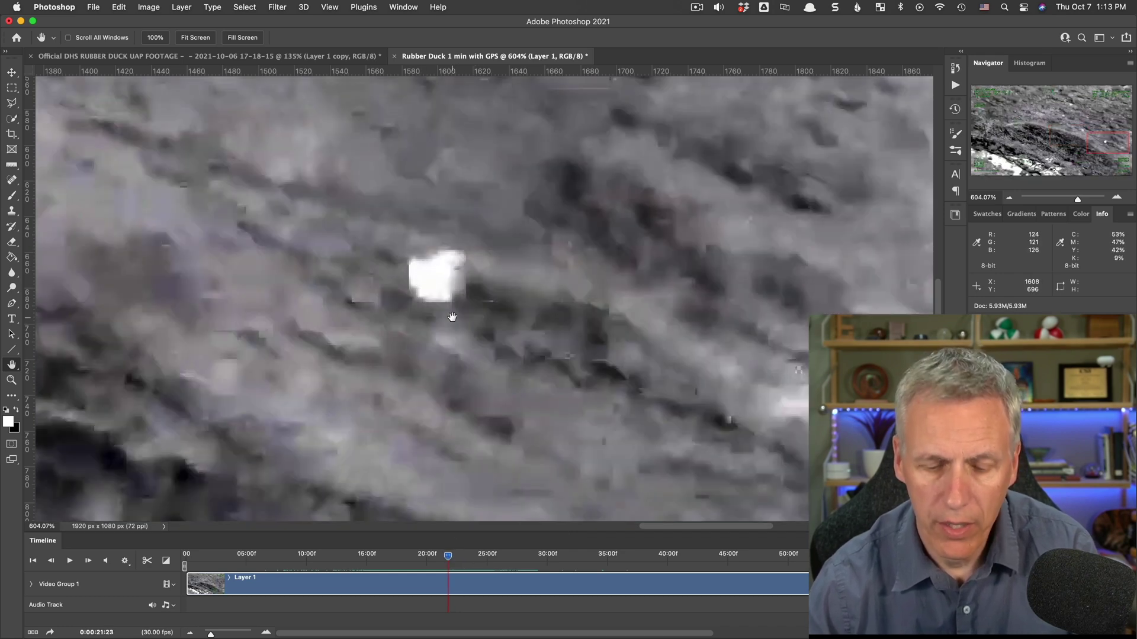
Step: View the object's surroundings, and move the clip to 0:00:47:04 to examine the object's shape up close
{"action": "key", "text": "z"}
{"action": "left_click", "coordinate": [467, 324], "text": "alt"}
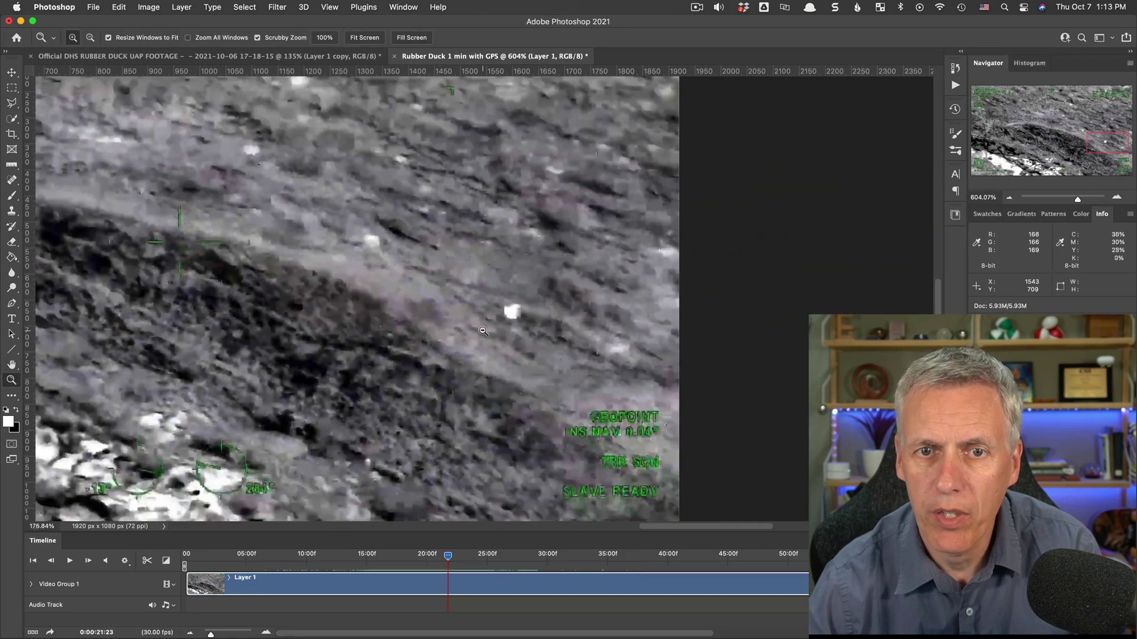
{"action": "left_click", "coordinate": [754, 560]}
{"action": "left_click_drag", "start_coordinate": [449, 289], "coordinate": [527, 323]}
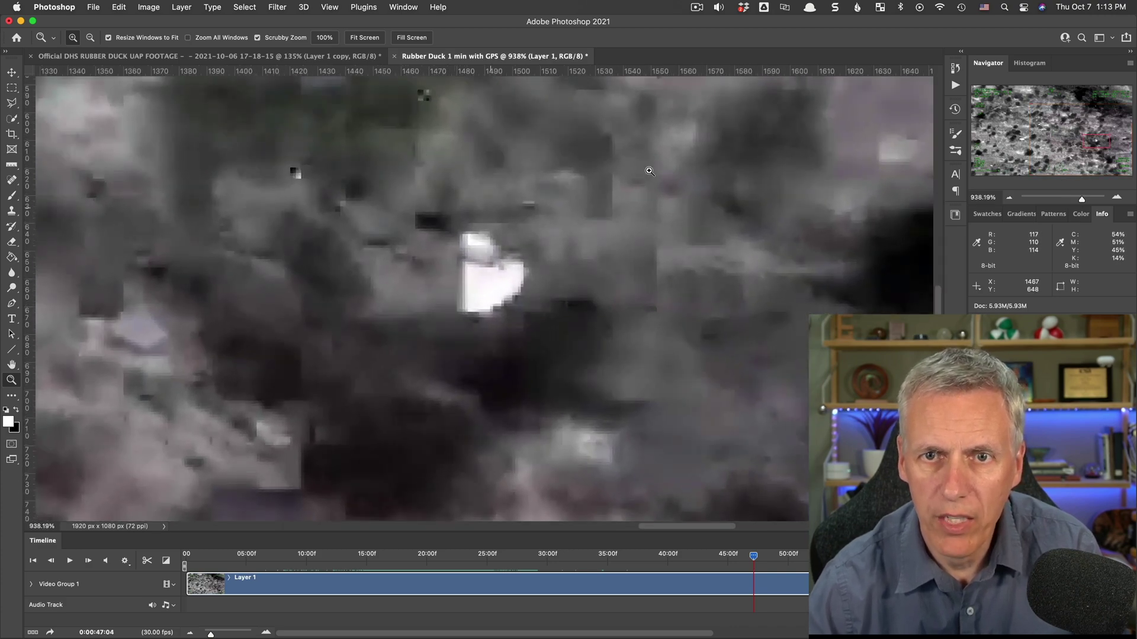
Step: Move the clip to 0:00:45:29 and inspect the white object both close up and within the whole frame
{"action": "left_click", "coordinate": [734, 557]}
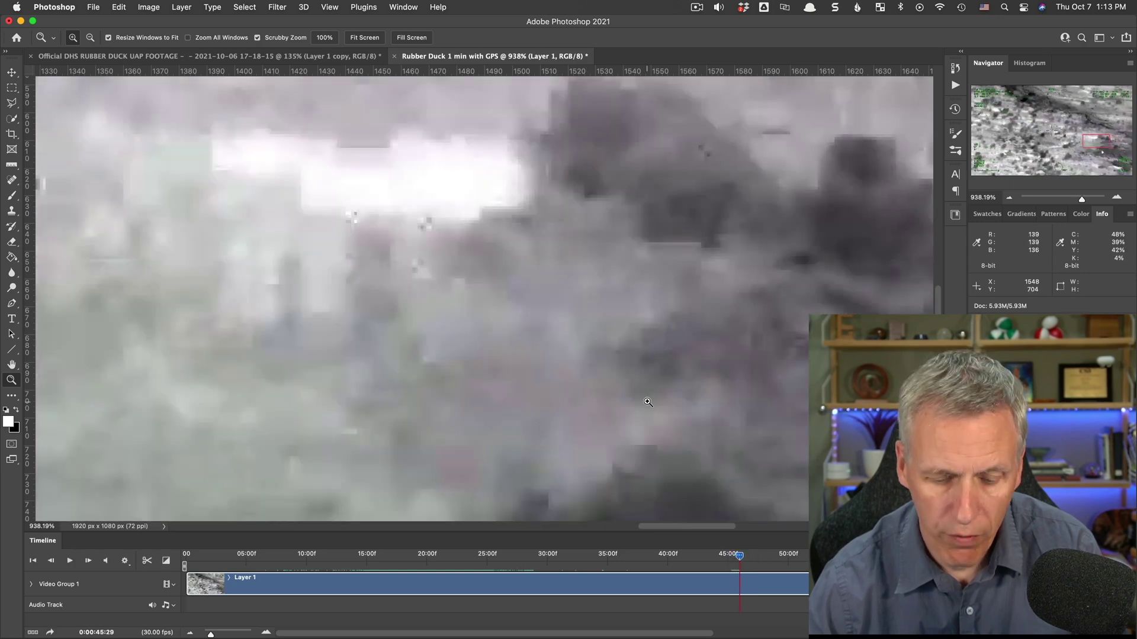
{"action": "scroll", "coordinate": [679, 368], "scroll_direction": "down", "scroll_amount": 6}
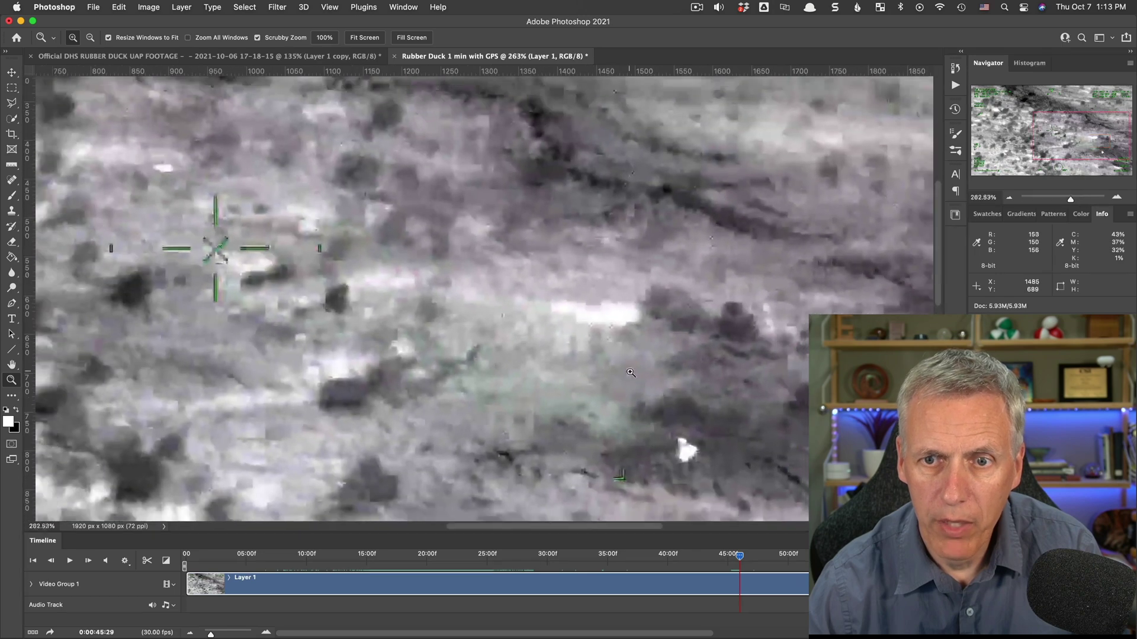
{"action": "scroll", "coordinate": [714, 468], "scroll_direction": "down", "scroll_amount": 3}
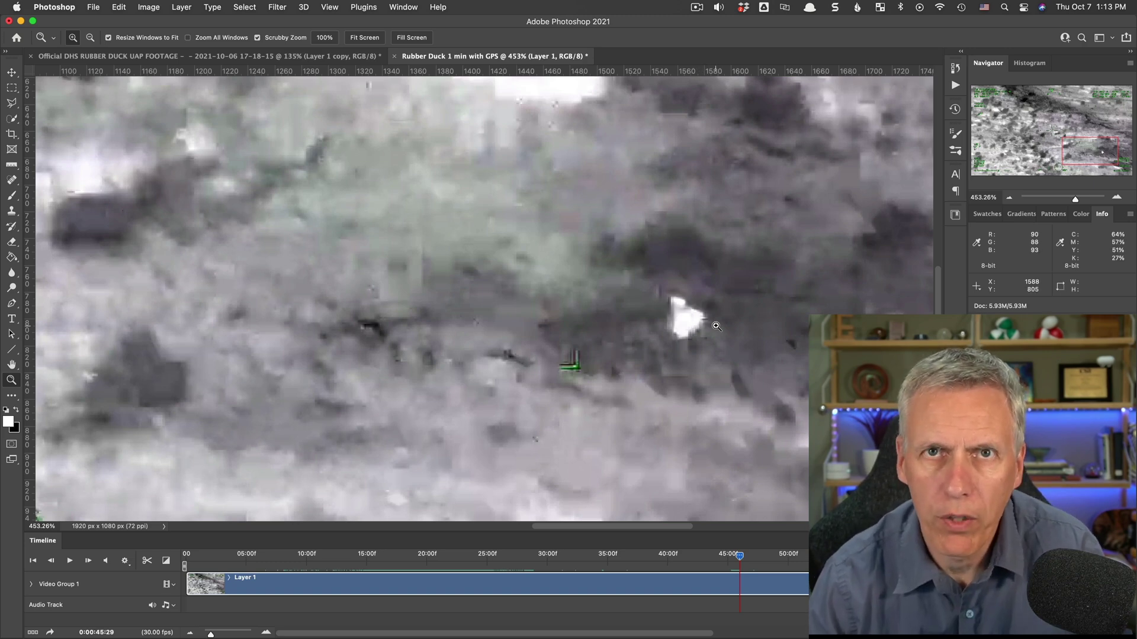
{"action": "left_click_drag", "start_coordinate": [708, 328], "coordinate": [758, 331]}
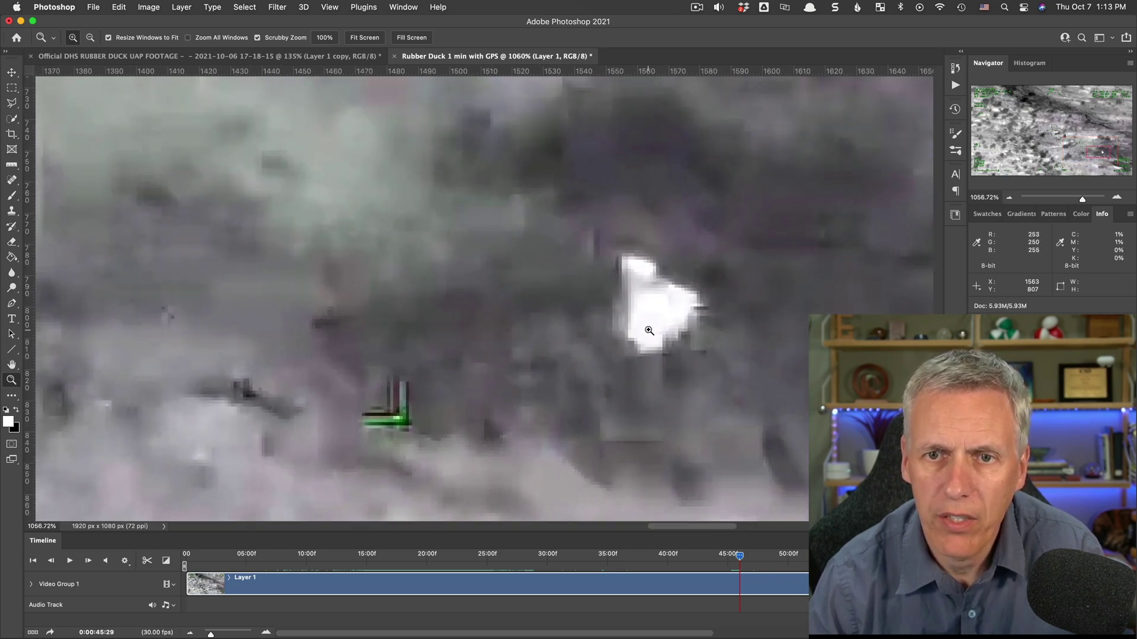
{"action": "left_click_drag", "start_coordinate": [636, 325], "coordinate": [586, 217]}
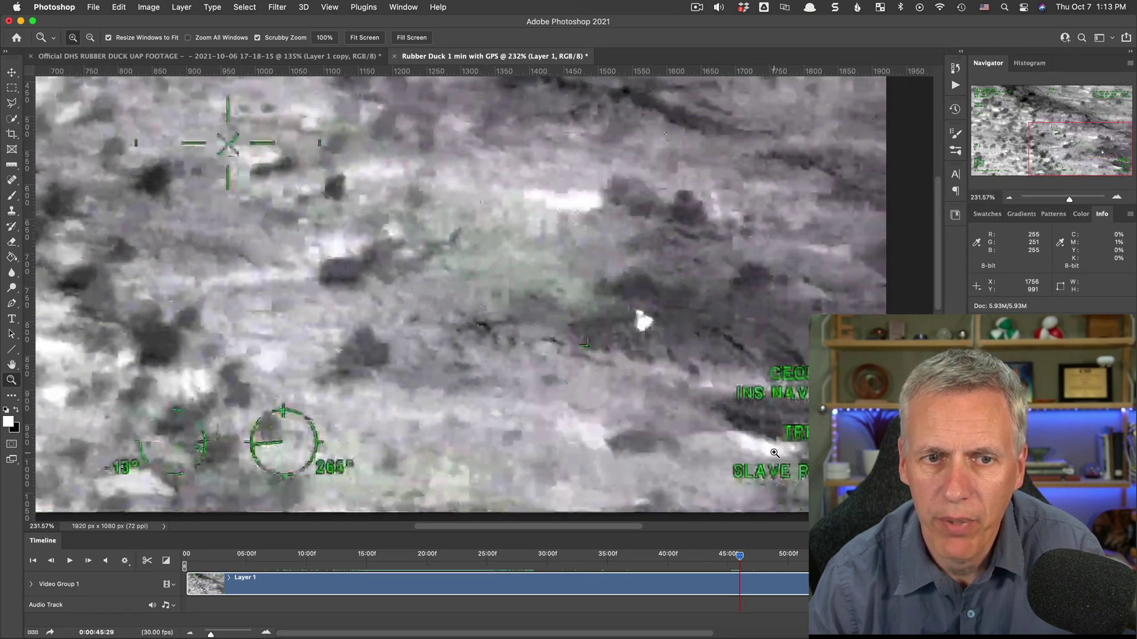
{"action": "left_click_drag", "start_coordinate": [599, 329], "coordinate": [584, 327]}
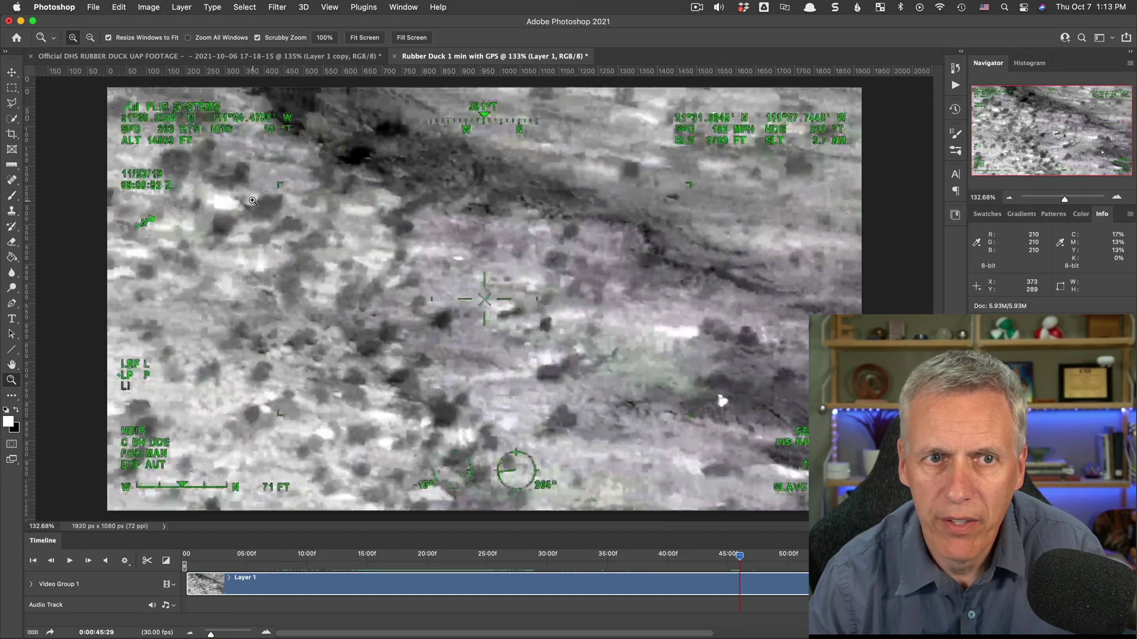
Step: Examine the white object and the date and time stamp overlay in the 0:00:45:29 frame
{"action": "left_click_drag", "start_coordinate": [229, 202], "coordinate": [306, 239]}
{"action": "left_click_drag", "start_coordinate": [712, 395], "coordinate": [781, 408]}
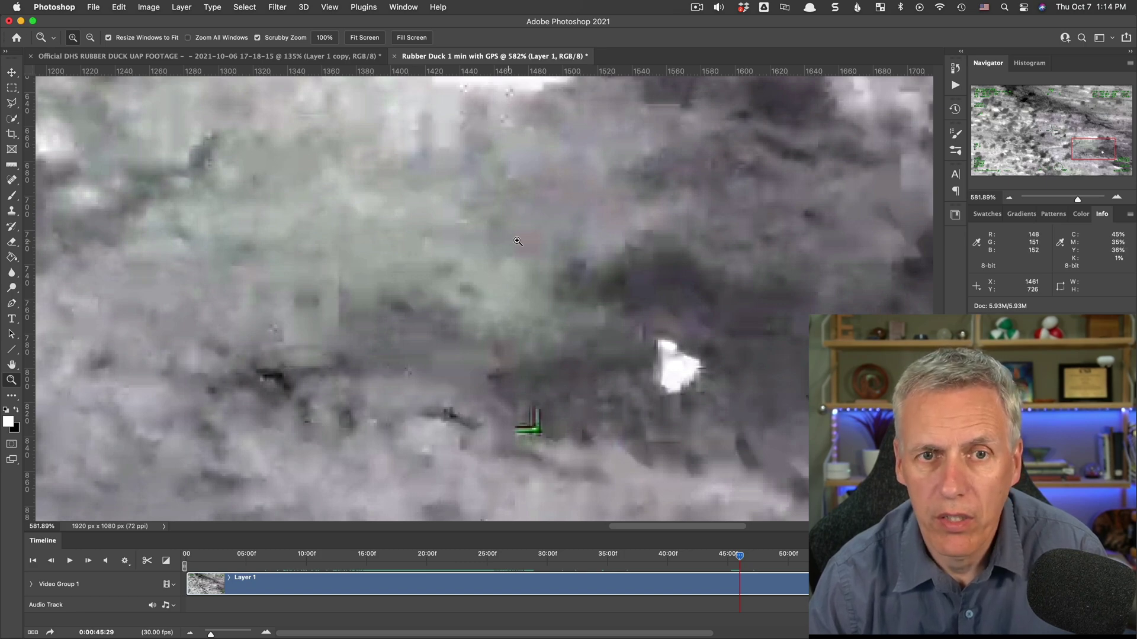
{"action": "key", "text": "super+0"}
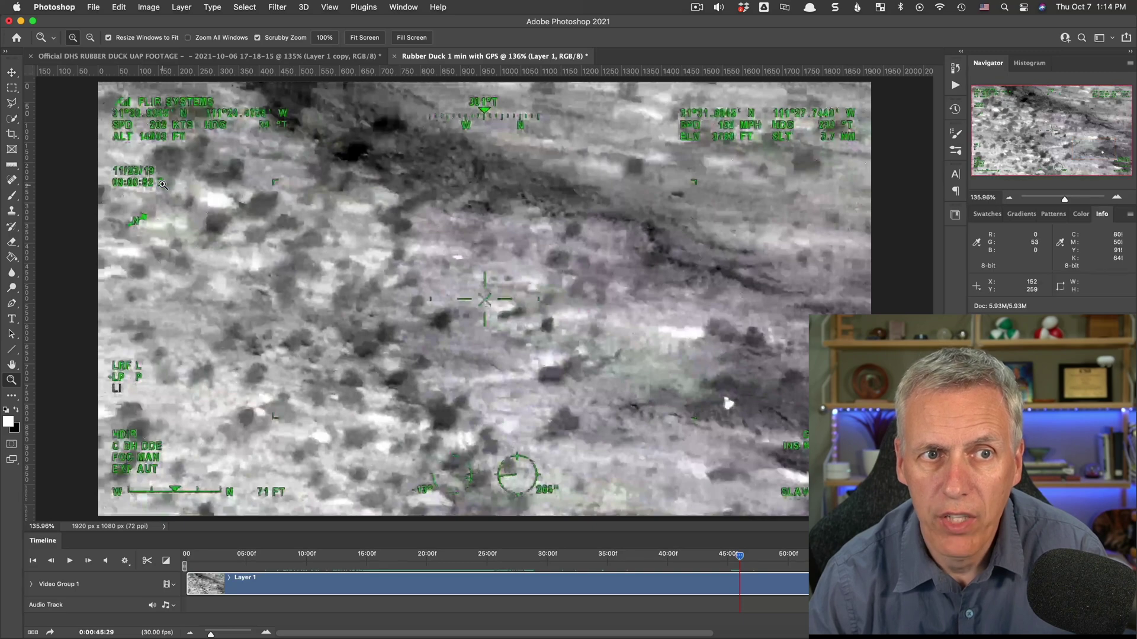
{"action": "left_click_drag", "start_coordinate": [147, 176], "coordinate": [180, 189]}
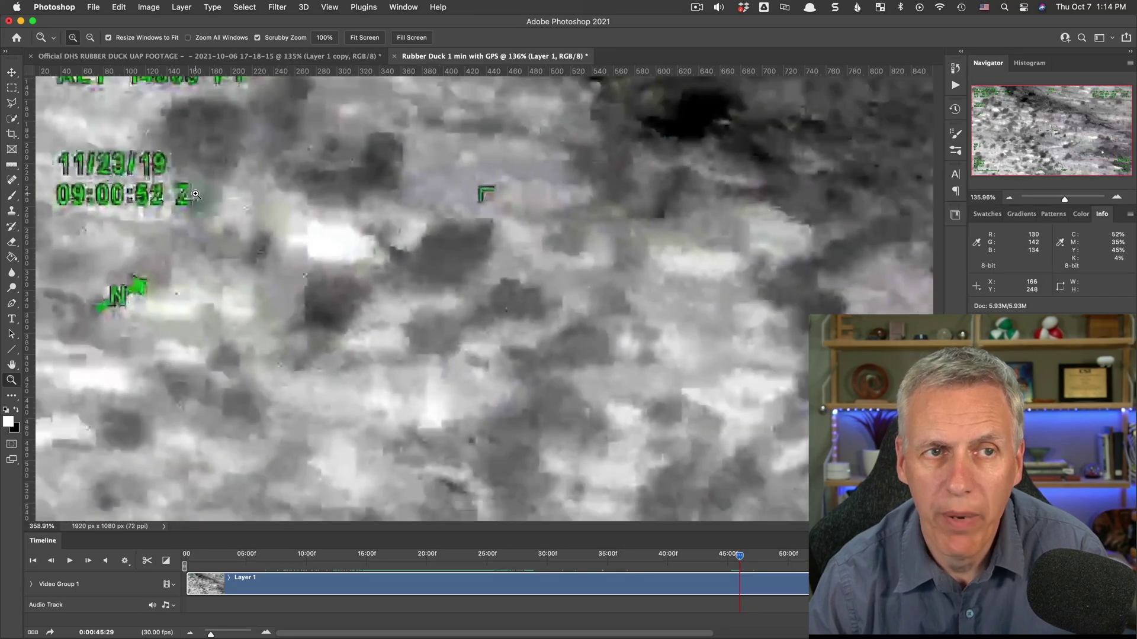
Step: Switch to Flightradar24 in Chrome and inspect the IRONS12 flight track along the border for 23 Nov 2019
{"action": "key", "text": "super+Tab"}
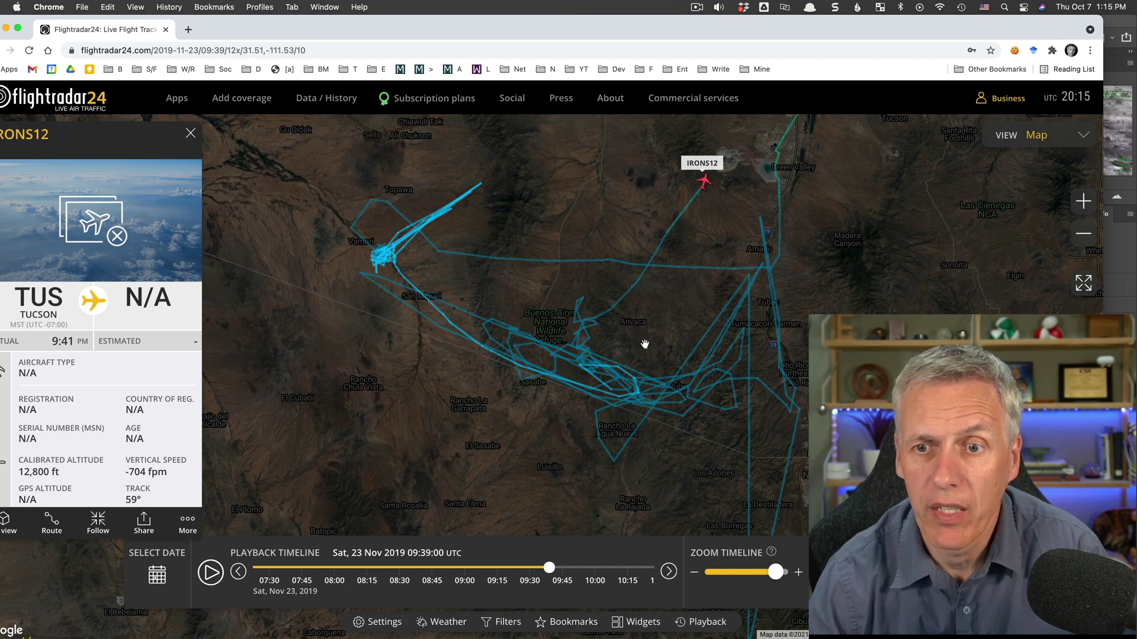
{"action": "left_click_drag", "start_coordinate": [777, 466], "coordinate": [727, 408]}
{"action": "scroll", "coordinate": [762, 408], "scroll_direction": "up", "scroll_amount": 3}
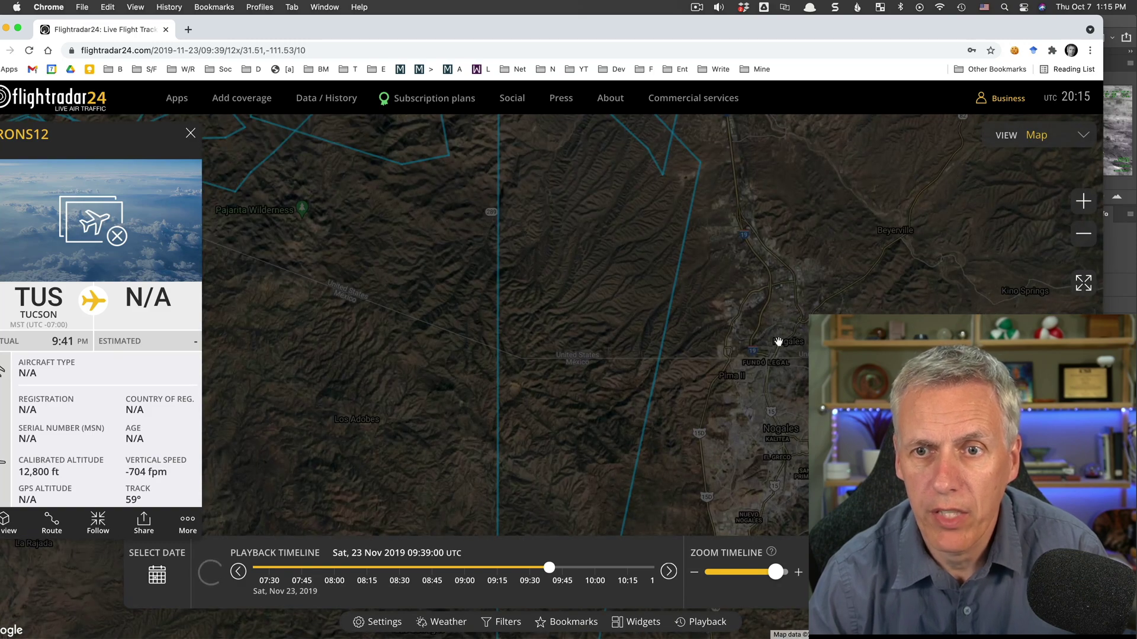
{"action": "scroll", "coordinate": [780, 298], "scroll_direction": "down", "scroll_amount": 4}
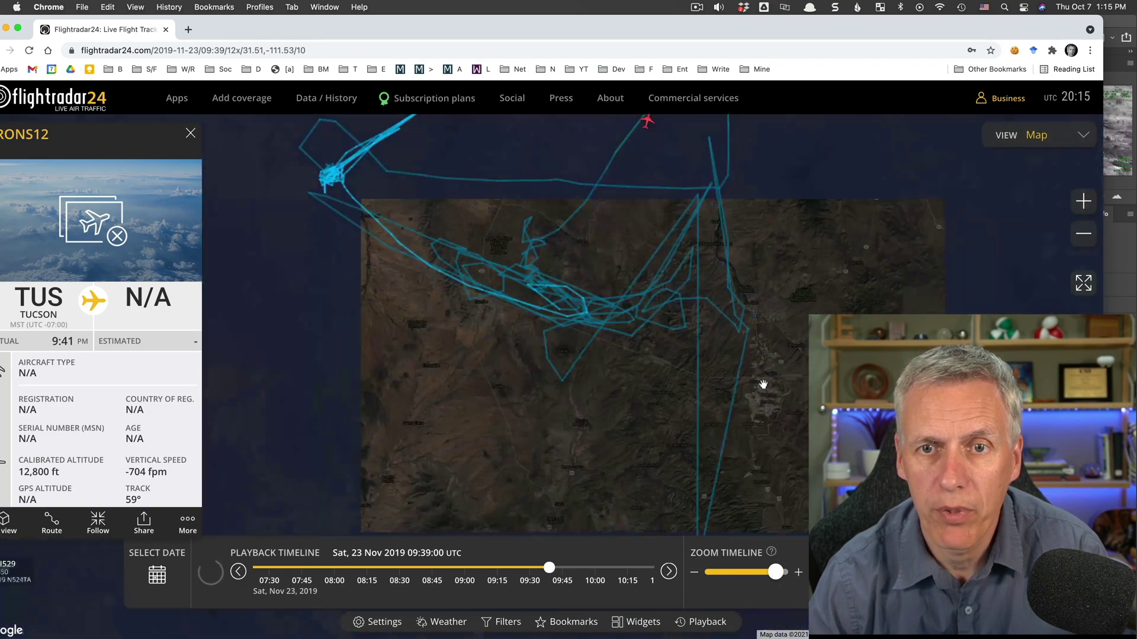
{"action": "left_click_drag", "start_coordinate": [700, 331], "coordinate": [815, 352]}
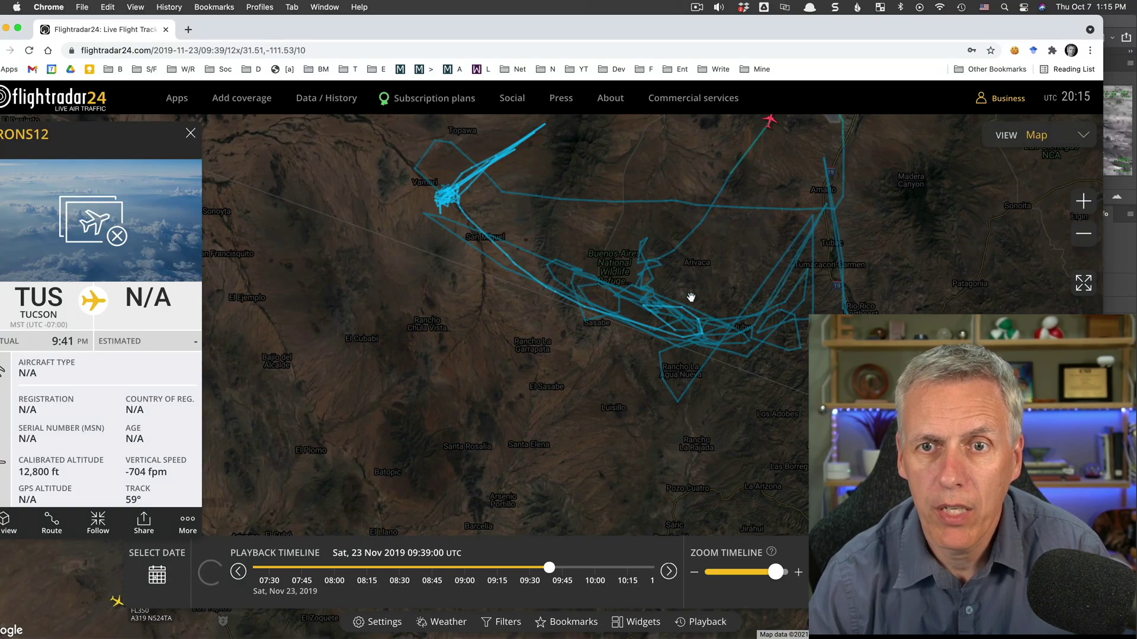
{"action": "left_click_drag", "start_coordinate": [686, 301], "coordinate": [670, 317]}
{"action": "left_click_drag", "start_coordinate": [621, 364], "coordinate": [598, 412]}
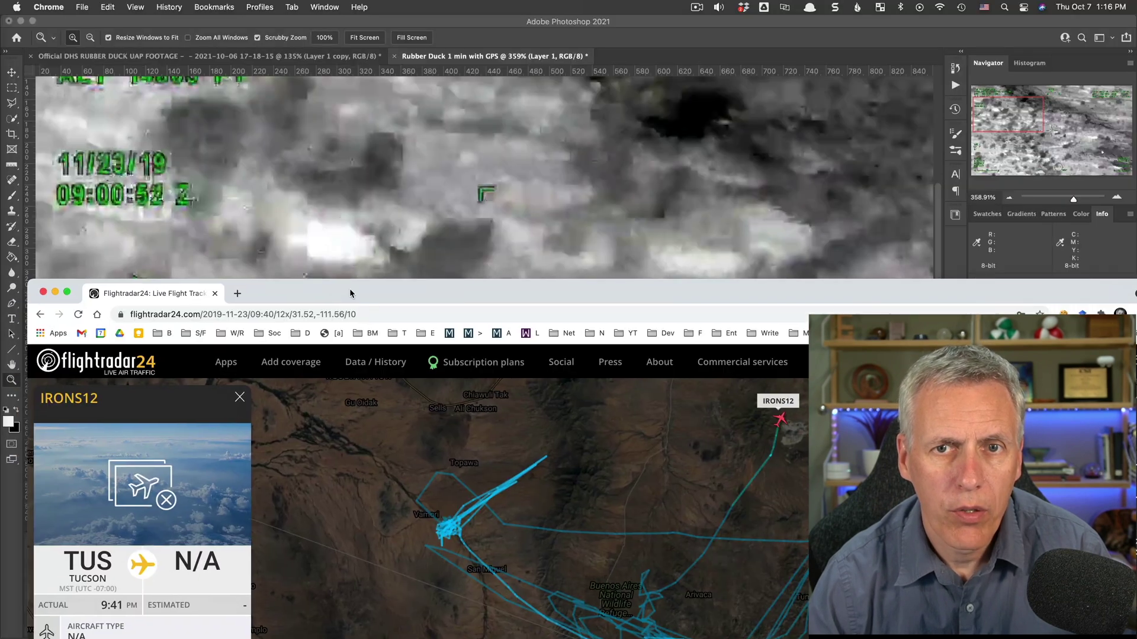
Step: Return to the clip in Photoshop, magnify the white object and move the clip back to 0:00:45:22
{"action": "left_click_drag", "start_coordinate": [349, 289], "coordinate": [339, 293]}
{"action": "left_click", "coordinate": [413, 195]}
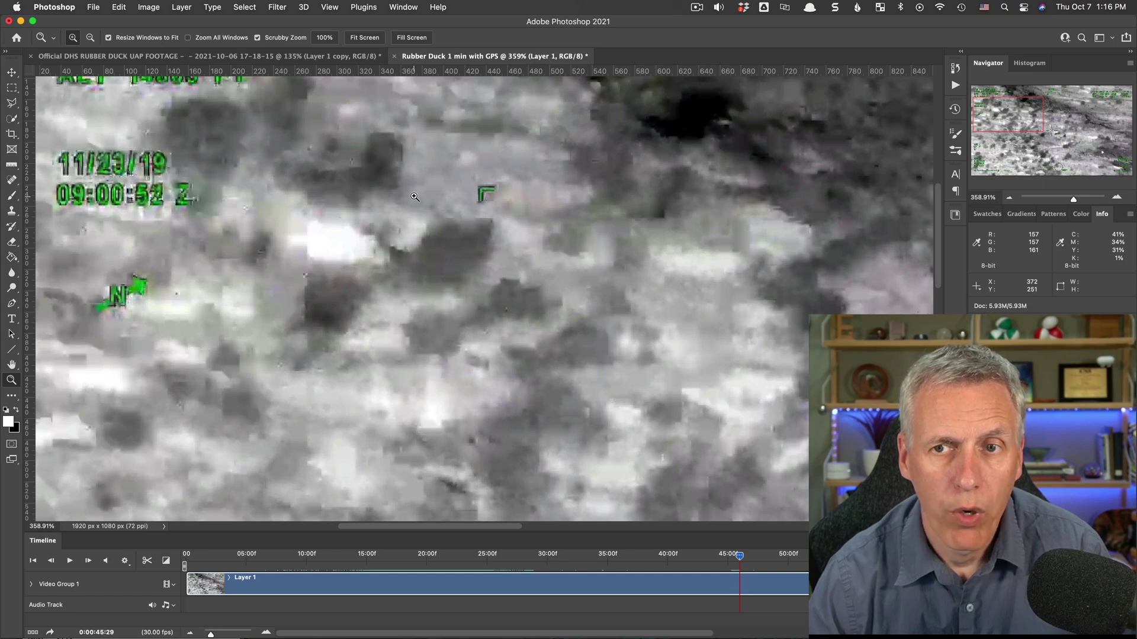
{"action": "left_click", "coordinate": [499, 312], "text": "alt"}
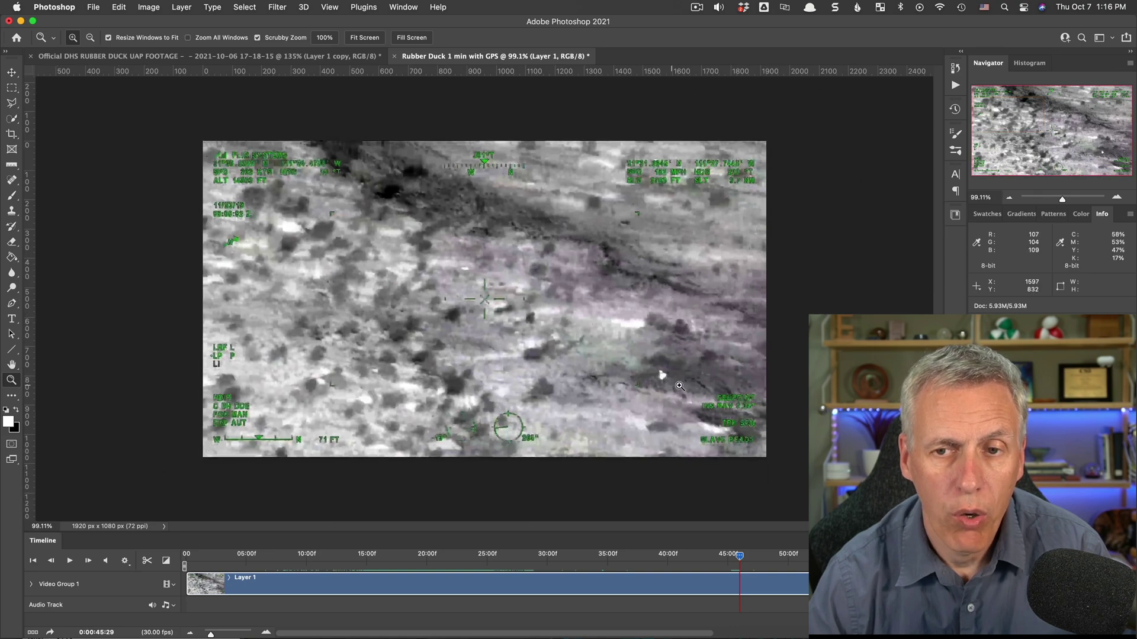
{"action": "left_click_drag", "start_coordinate": [668, 383], "coordinate": [715, 389]}
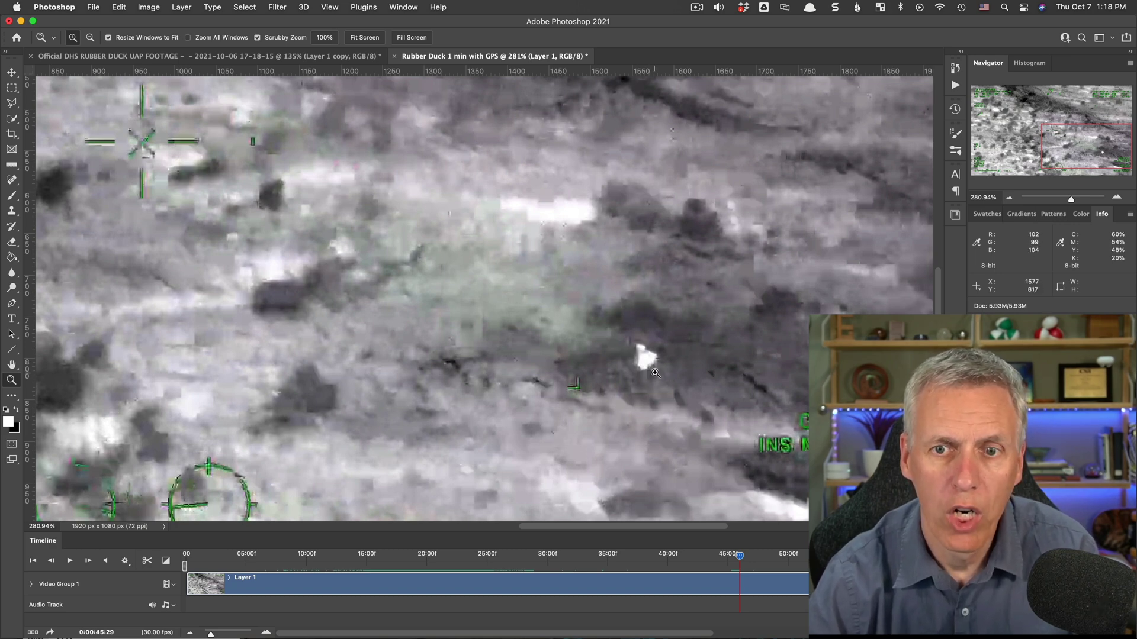
{"action": "left_click_drag", "start_coordinate": [648, 368], "coordinate": [683, 374]}
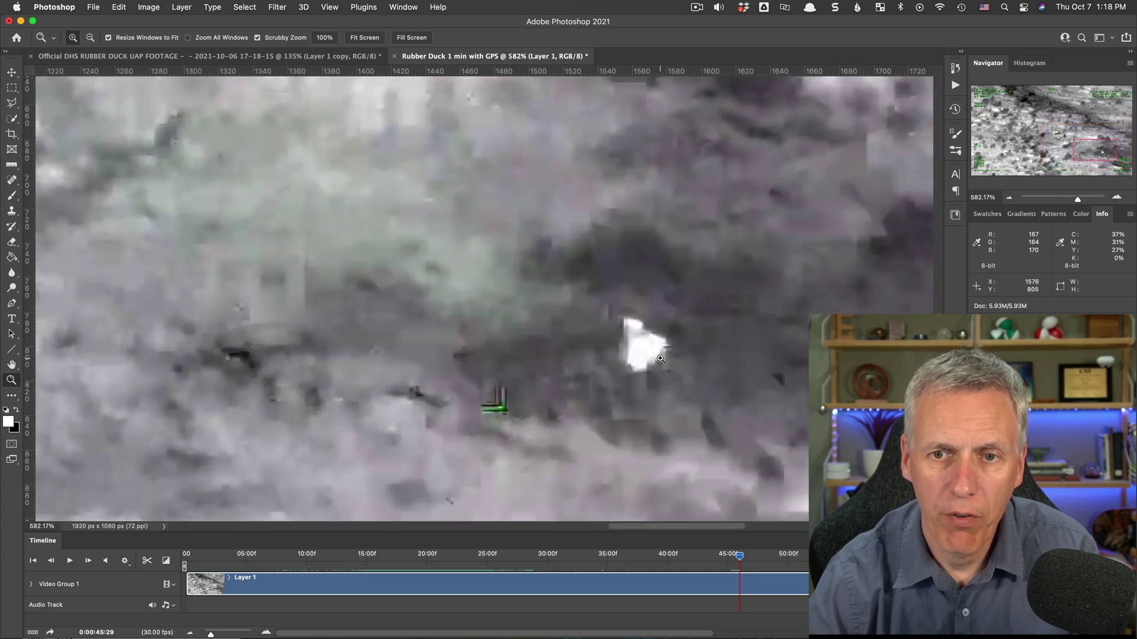
{"action": "left_click_drag", "start_coordinate": [742, 557], "coordinate": [738, 558]}
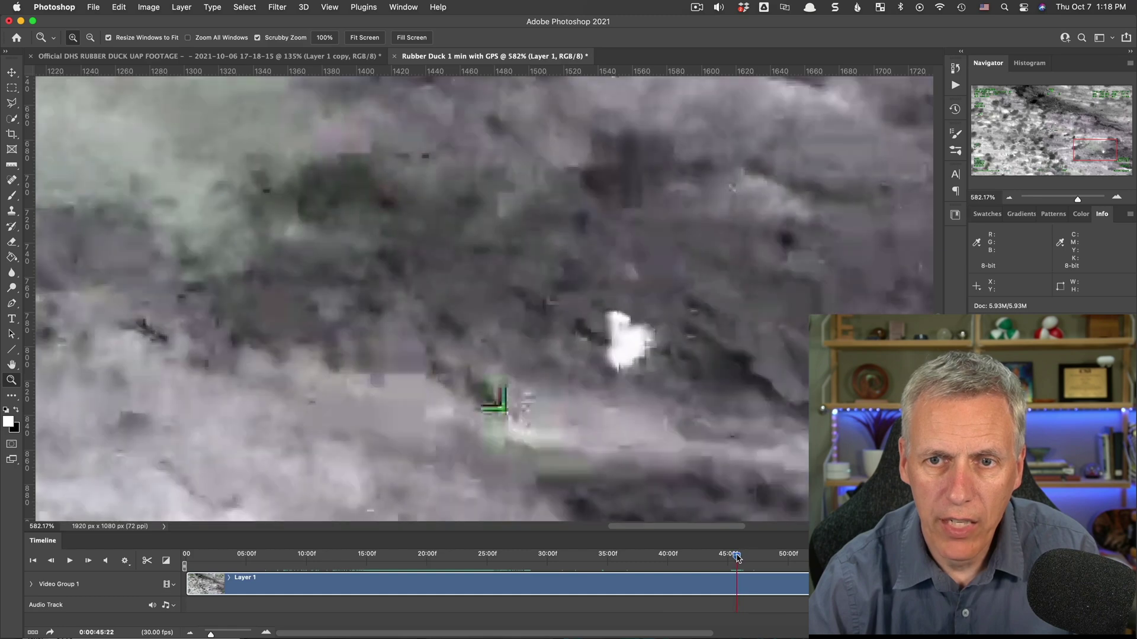